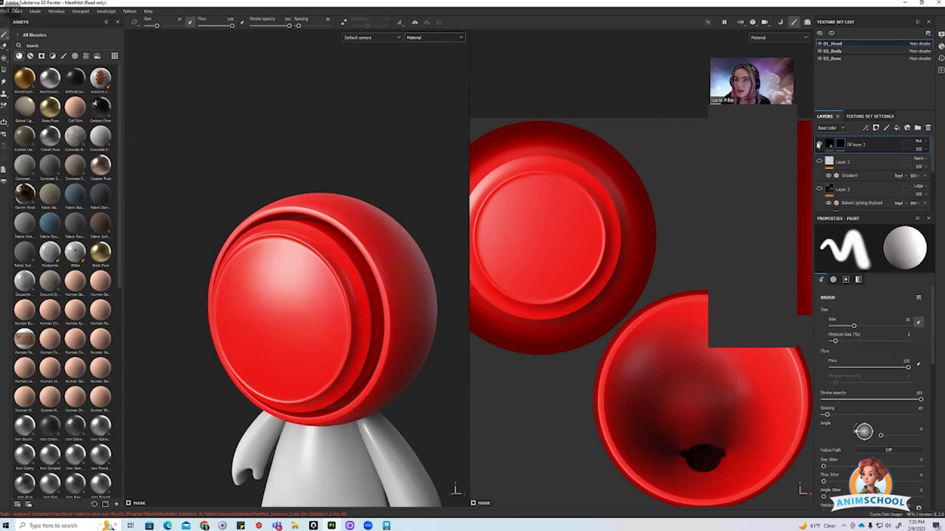
- Add an Auto Stitcher generator to the mask of the topmost fill layer on the head
click(831, 142)
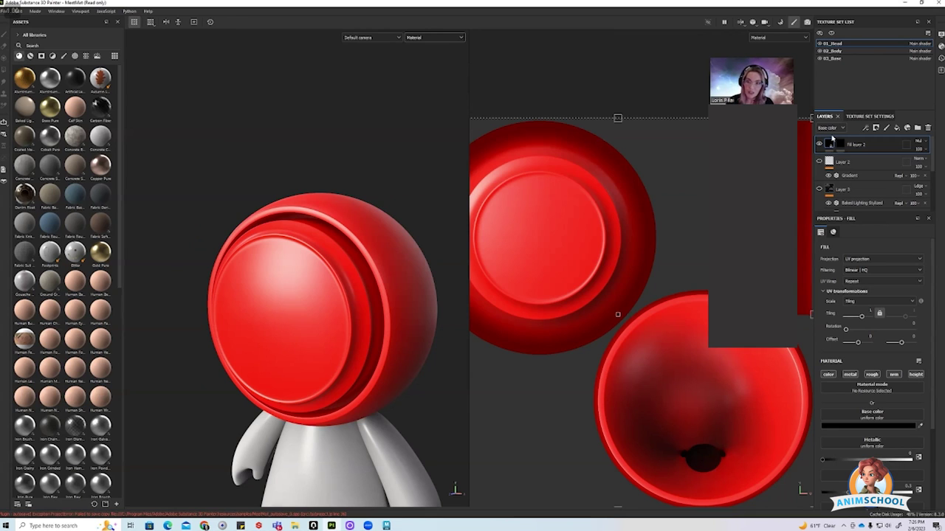
click(840, 144)
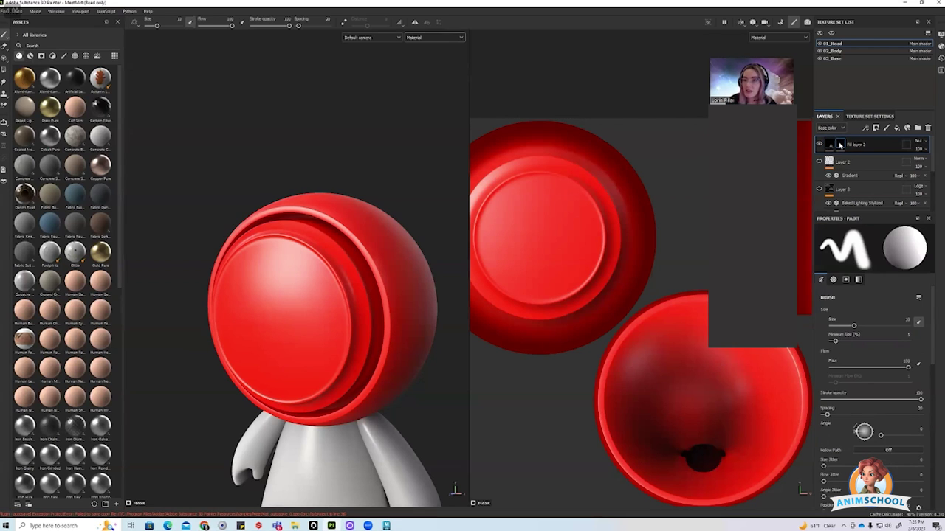
right_click(840, 145)
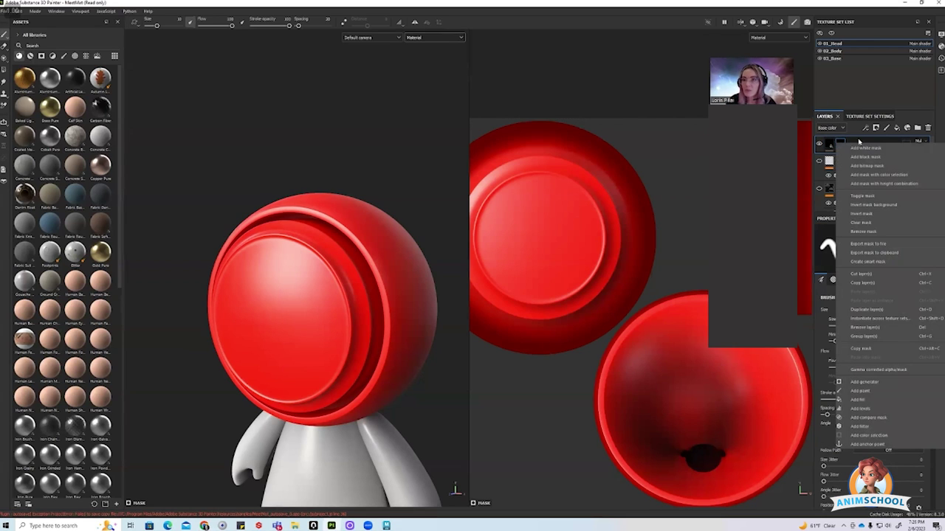
click(883, 381)
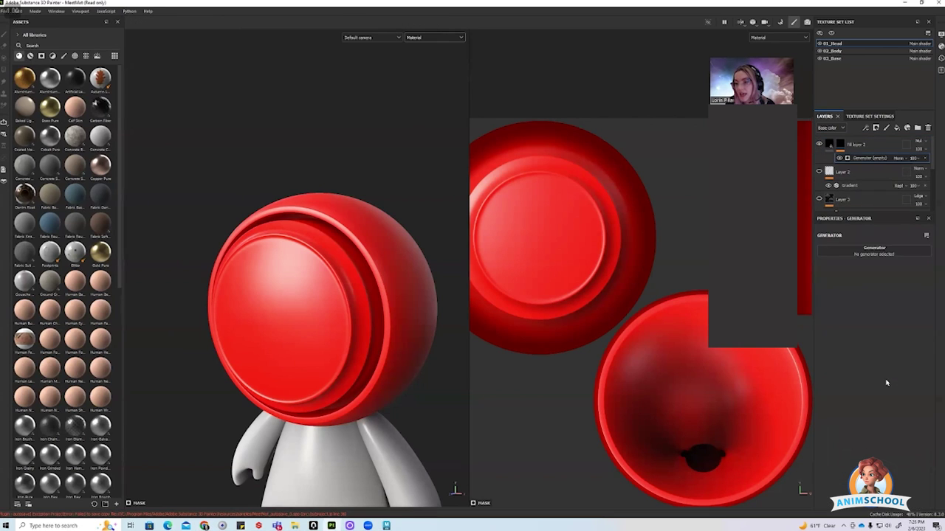
click(879, 254)
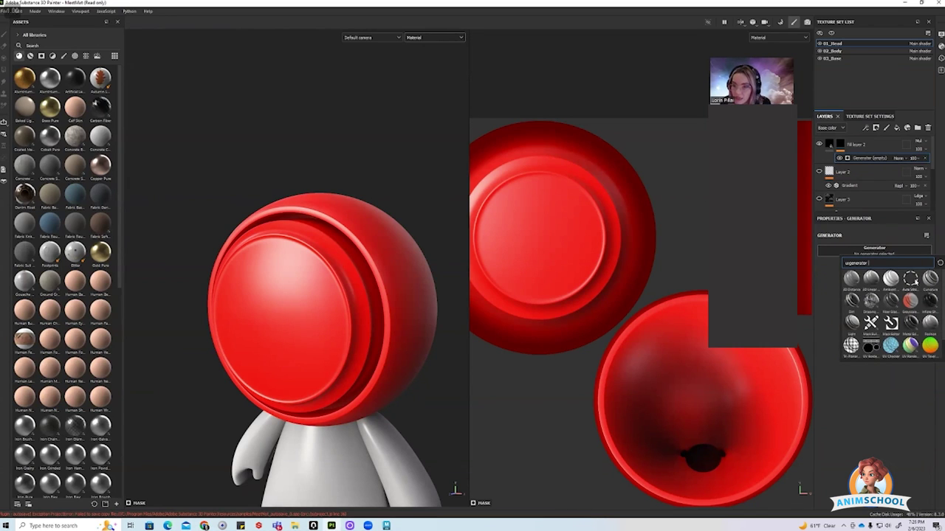
mouse_move(911, 279)
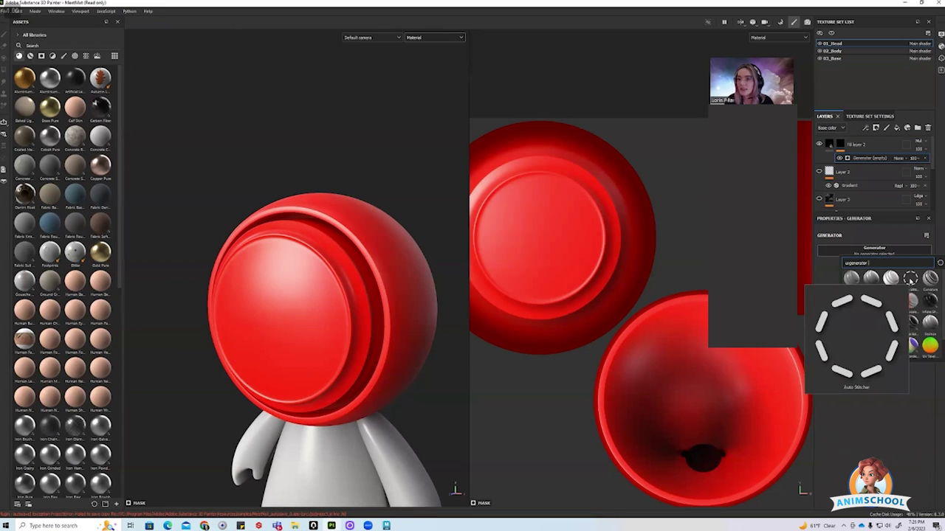
click(911, 280)
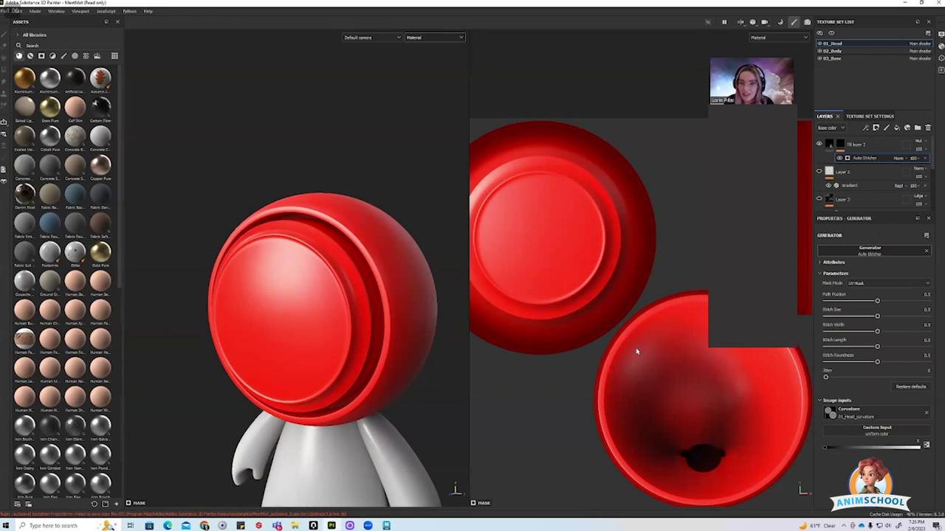
- Examine the generated stitching around the head's face opening in the 3D view and along the UV shell border
alt+middle_drag(584, 239, 628, 423)
alt+right_drag(628, 424, 633, 385)
alt+middle_drag(544, 362, 595, 391)
alt+right_drag(606, 405, 648, 434)
alt+drag(386, 363, 483, 360)
alt+right_drag(399, 373, 418, 398)
alt+drag(348, 308, 394, 337)
alt+right_drag(395, 337, 394, 321)
alt+drag(132, 221, 202, 286)
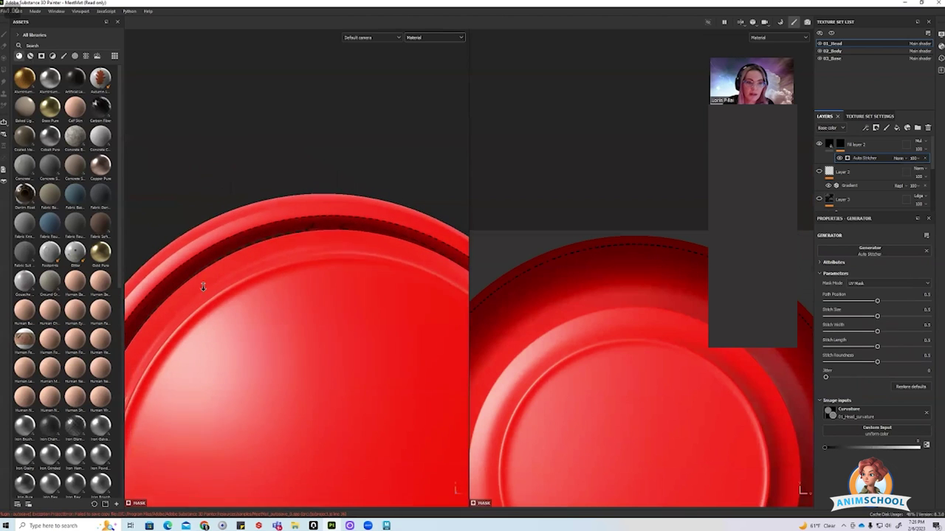
alt+right_drag(203, 287, 357, 333)
alt+drag(356, 333, 311, 251)
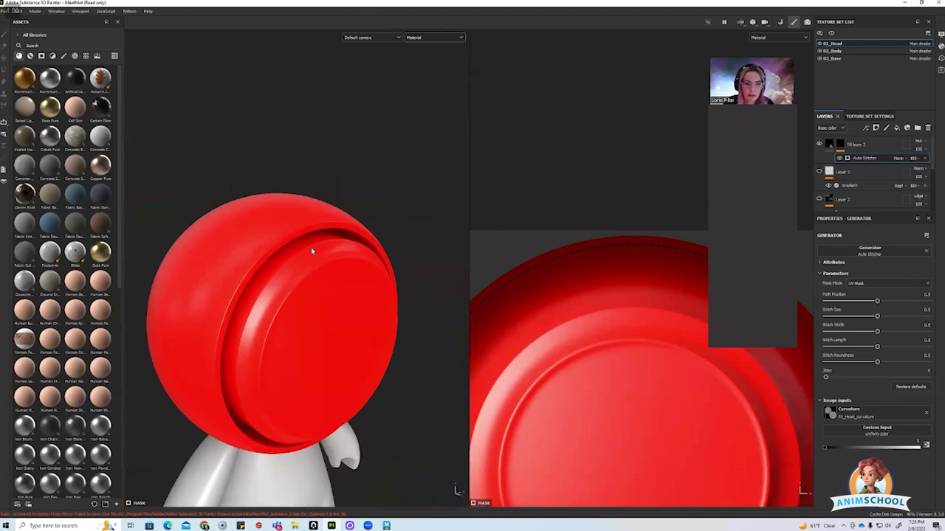
alt+middle_drag(312, 251, 321, 205)
- Look over the head's UV shells to examine how the stitching follows each shell's border
scroll(679, 381, down, 4)
alt+middle_drag(694, 374, 571, 364)
scroll(589, 289, down, 2)
scroll(571, 362, up, 3)
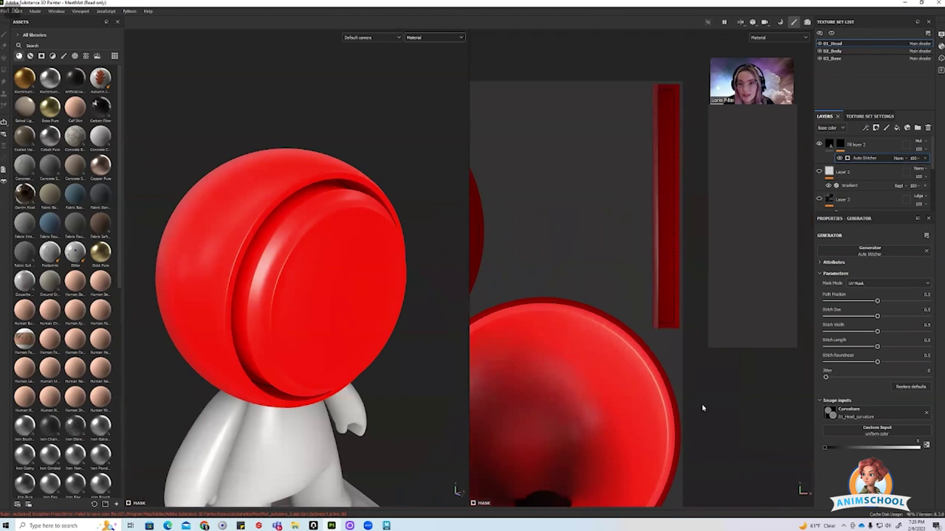
alt+middle_drag(664, 403, 657, 424)
scroll(616, 396, down, 2)
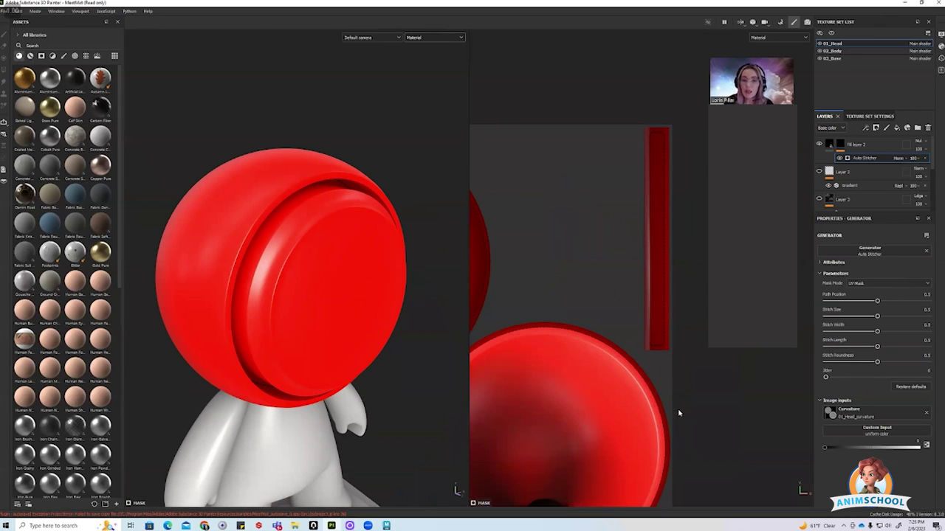
scroll(649, 413, up, 2)
scroll(538, 380, down, 3)
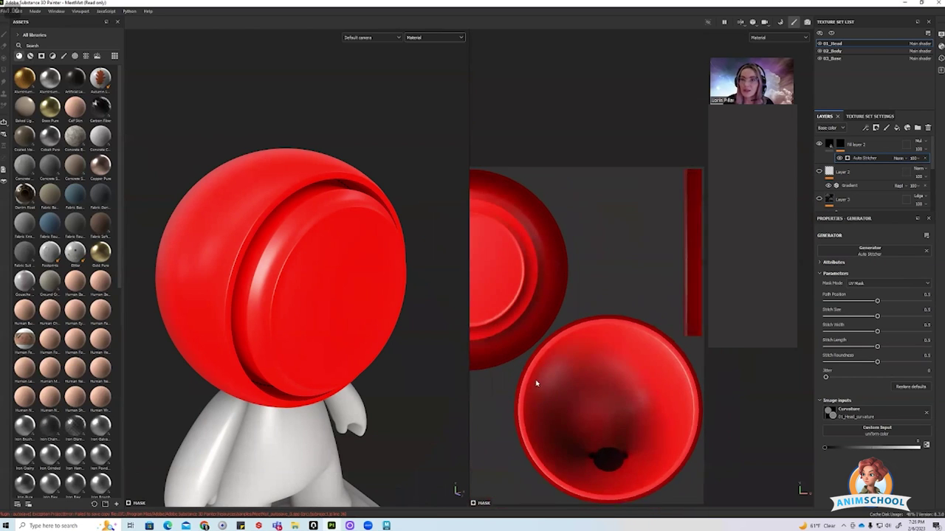
middle_drag(538, 379, 545, 320)
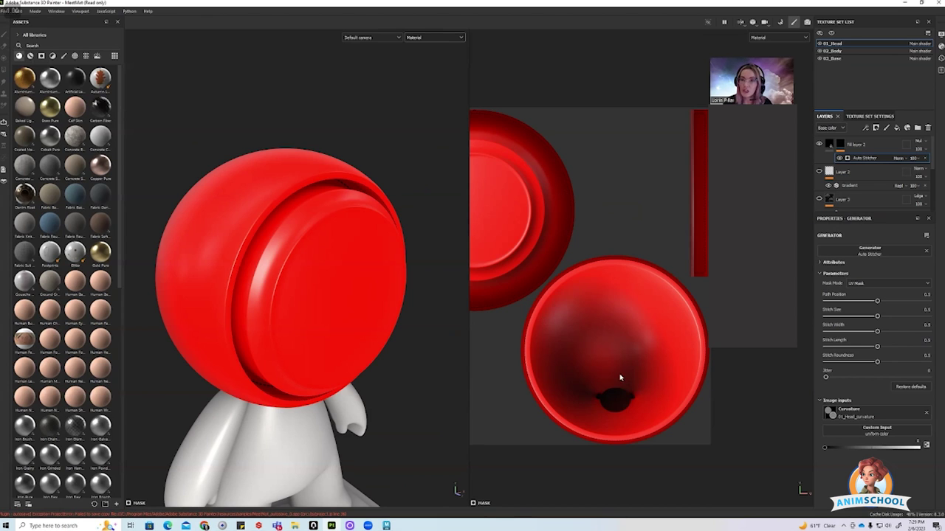
- Set the Auto Stitcher's path position to 0.77, stitch size to 0.48, stitch width to 0.4 and stitch length to 1
scroll(618, 394, up, 5)
scroll(599, 337, up, 3)
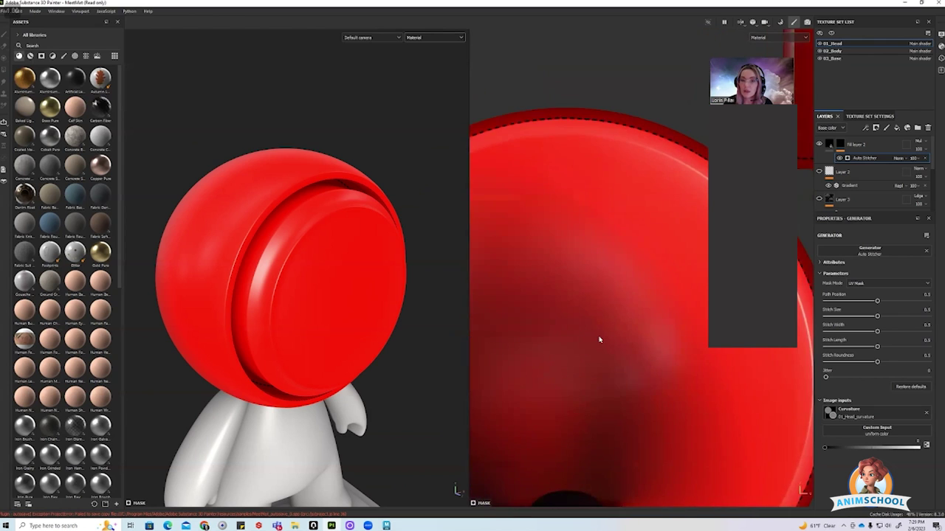
scroll(689, 369, up, 3)
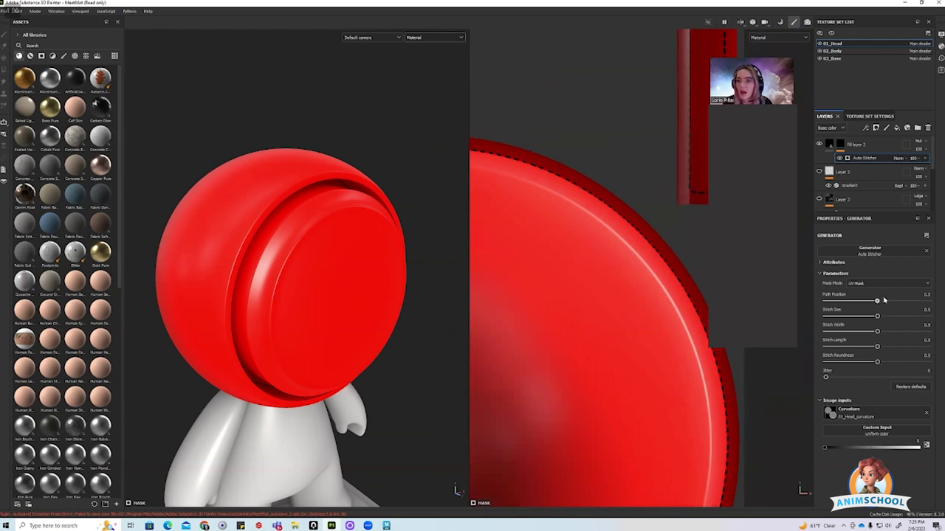
drag(878, 302, 932, 338)
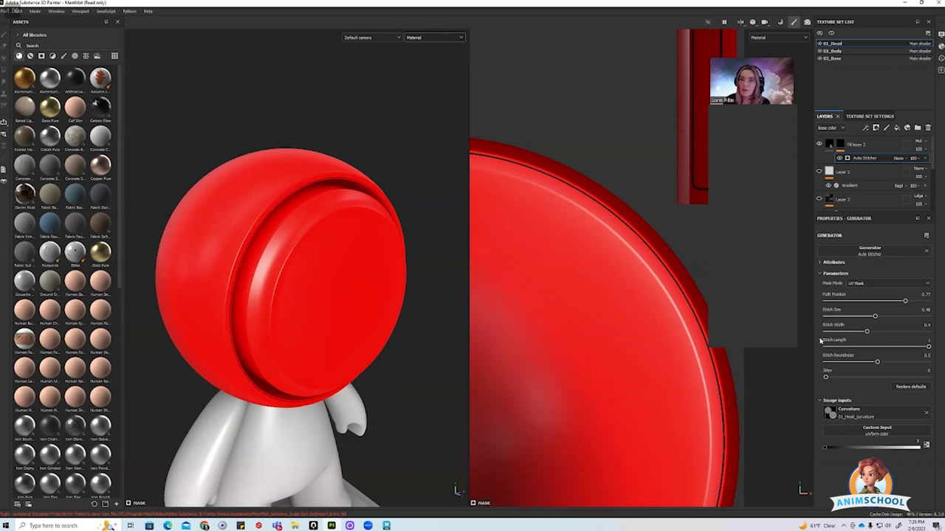
- Set the stitching fill layer's roughness to 1 and its height to about 0.36
scroll(749, 341, down, 3)
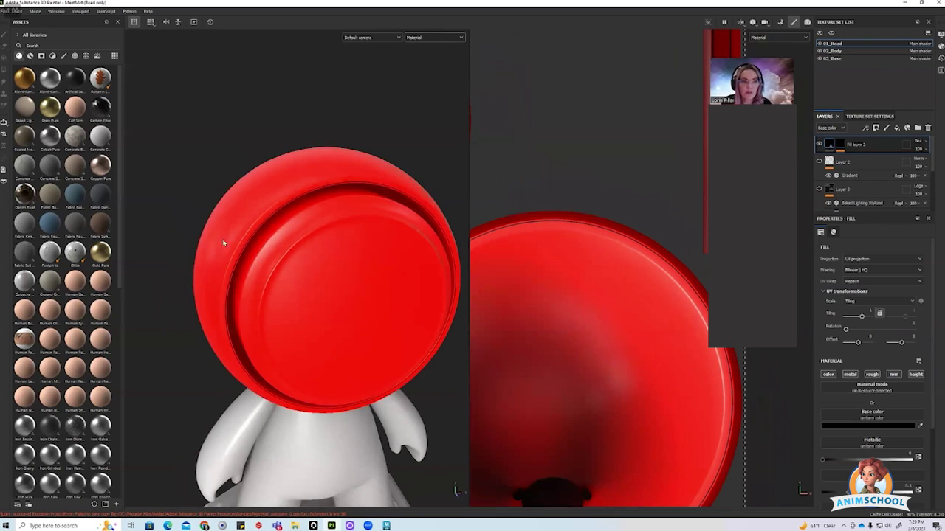
alt+right_drag(224, 241, 524, 335)
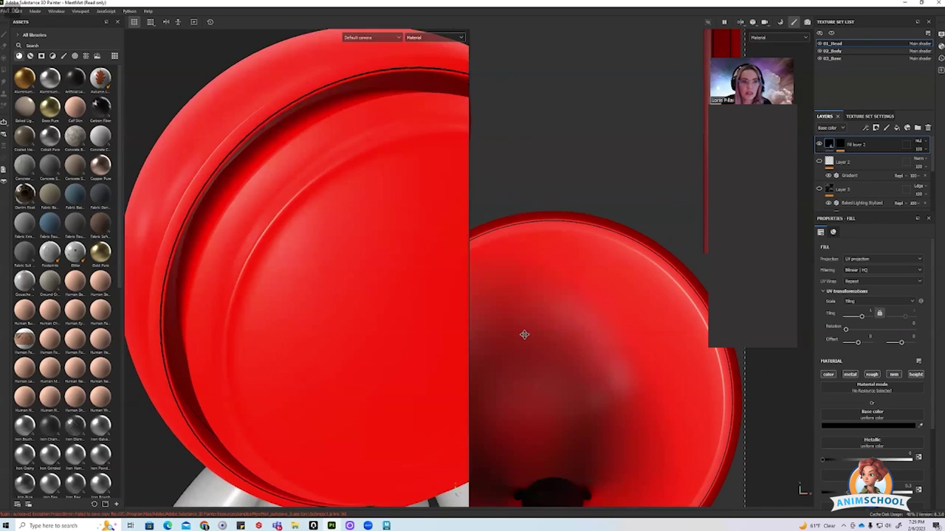
alt+drag(246, 177, 429, 244)
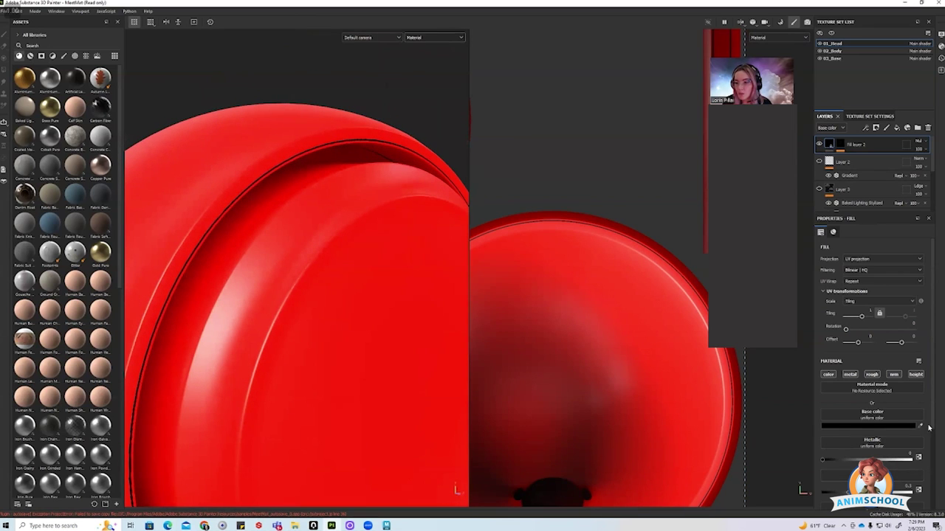
scroll(931, 428, down, 2)
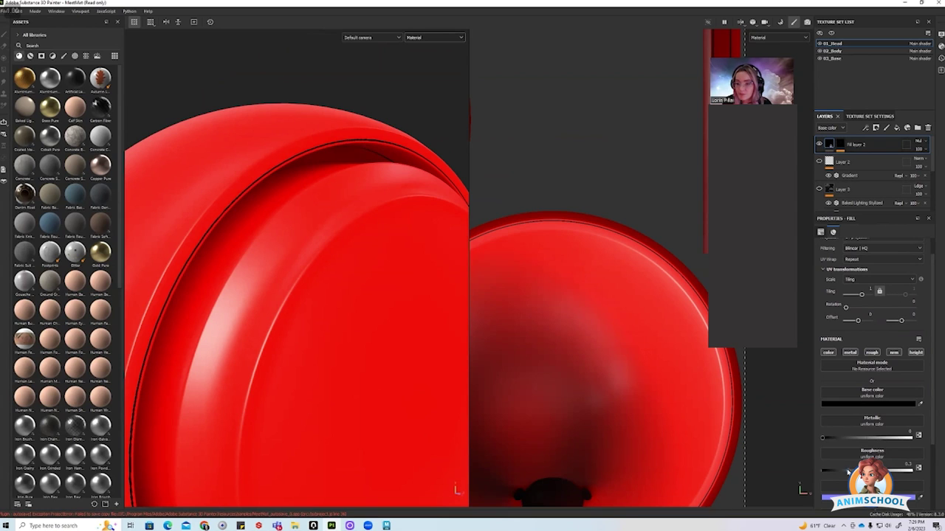
drag(849, 471, 911, 476)
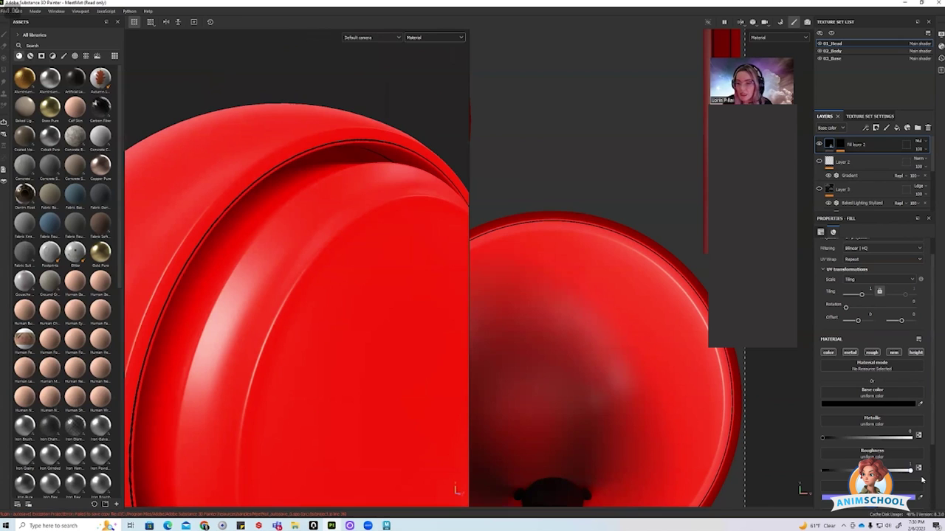
scroll(934, 420, down, 3)
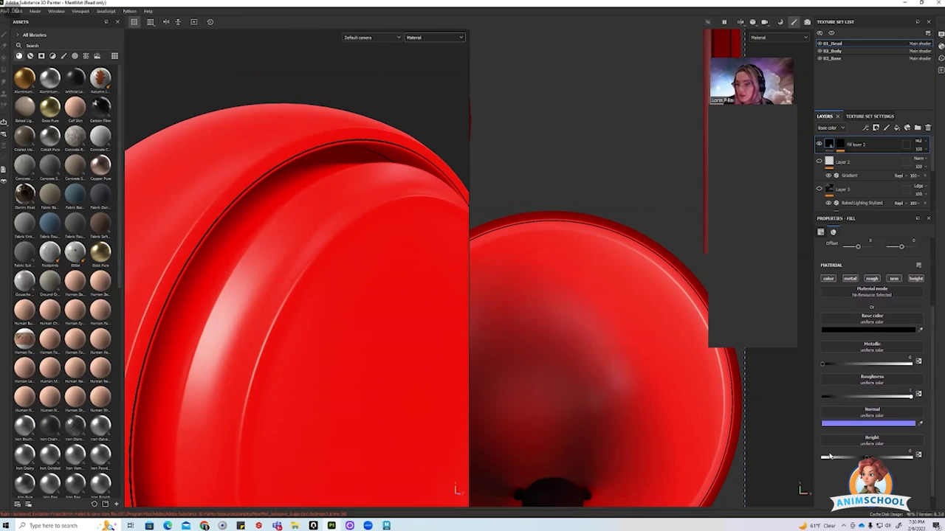
drag(868, 458, 883, 457)
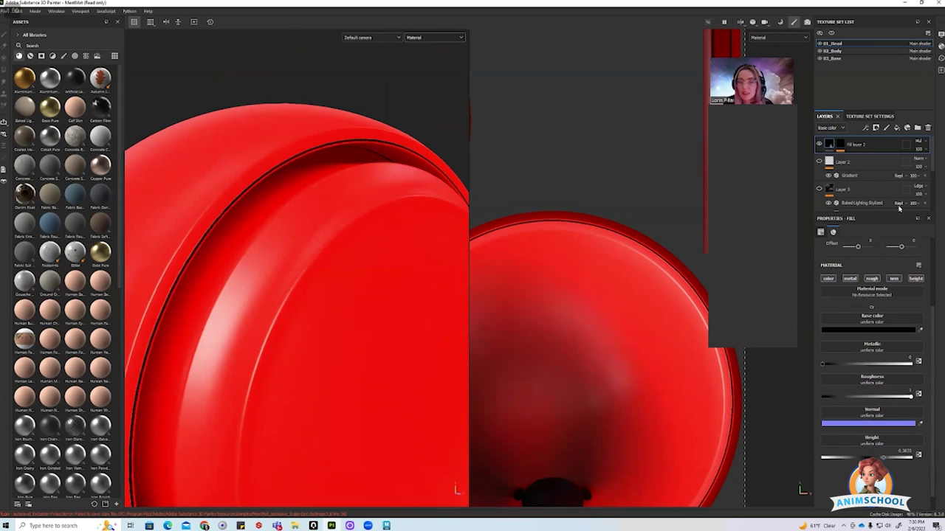
- Shorten the Auto Stitcher's stitch length to about 0.32 and inspect the separate stitches up close
click(840, 146)
click(864, 158)
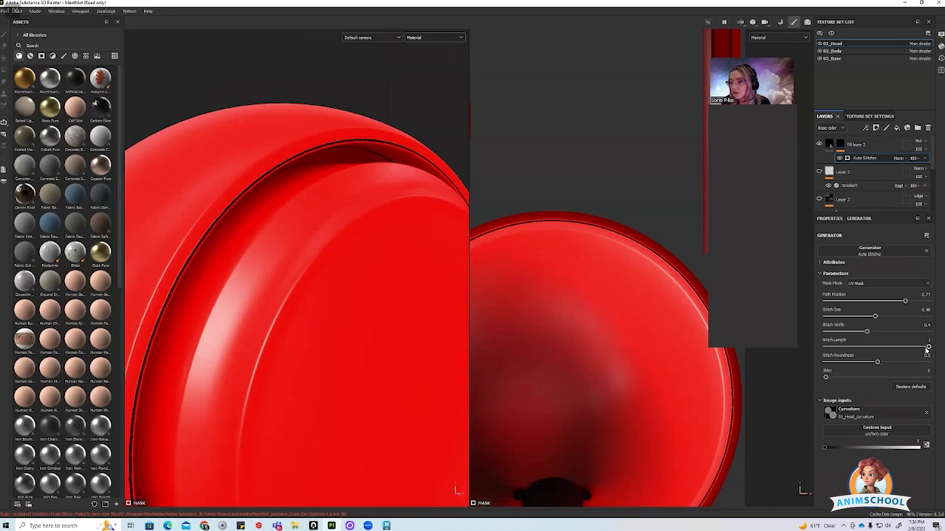
drag(928, 346, 858, 345)
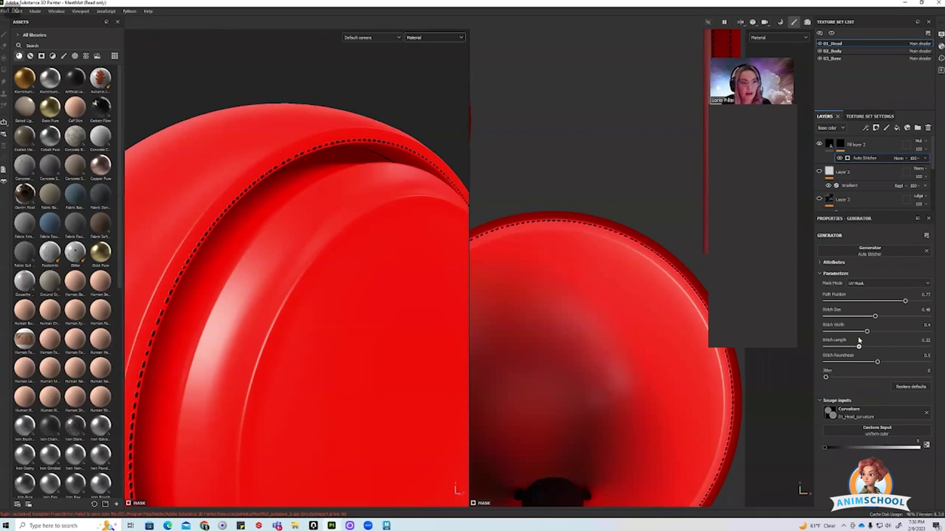
alt+drag(380, 271, 352, 366)
alt+right_drag(352, 366, 647, 451)
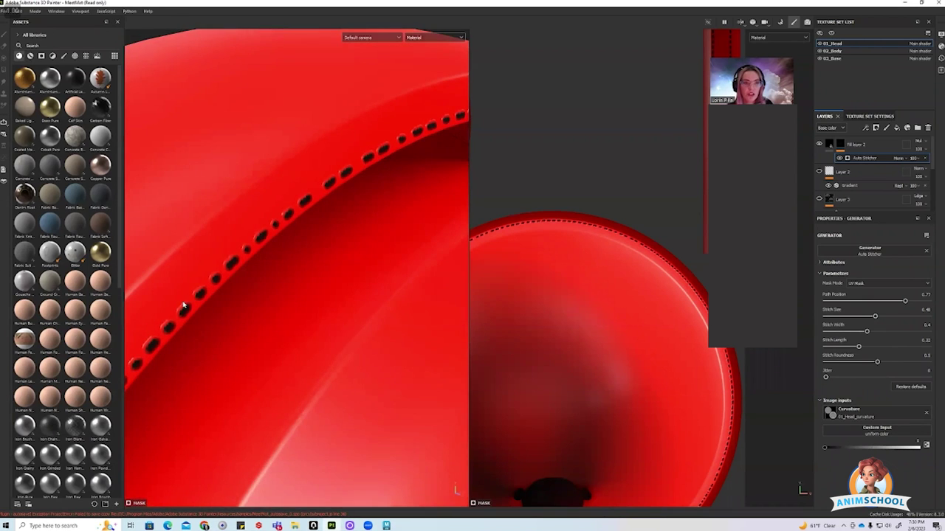
alt+drag(240, 301, 486, 346)
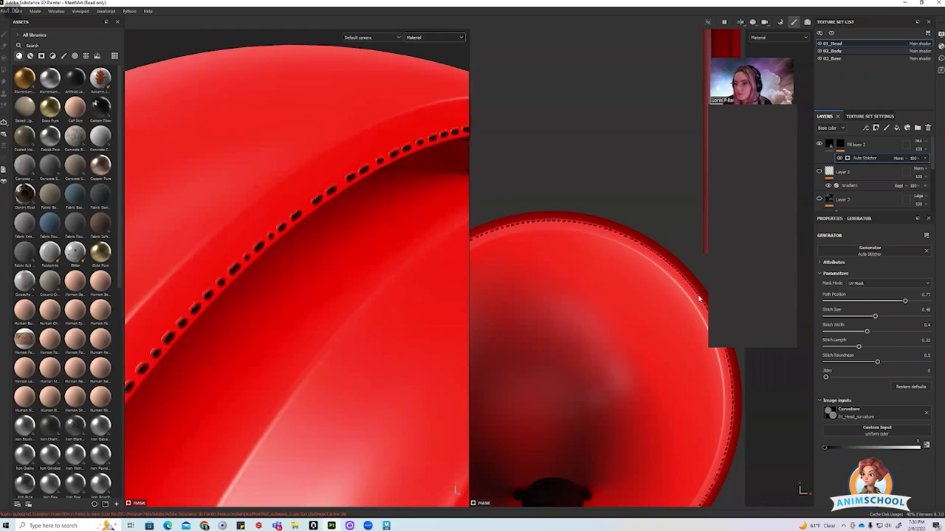
- Raise the stitching fill layer's height to 1 and check the stitches around the face opening
click(832, 144)
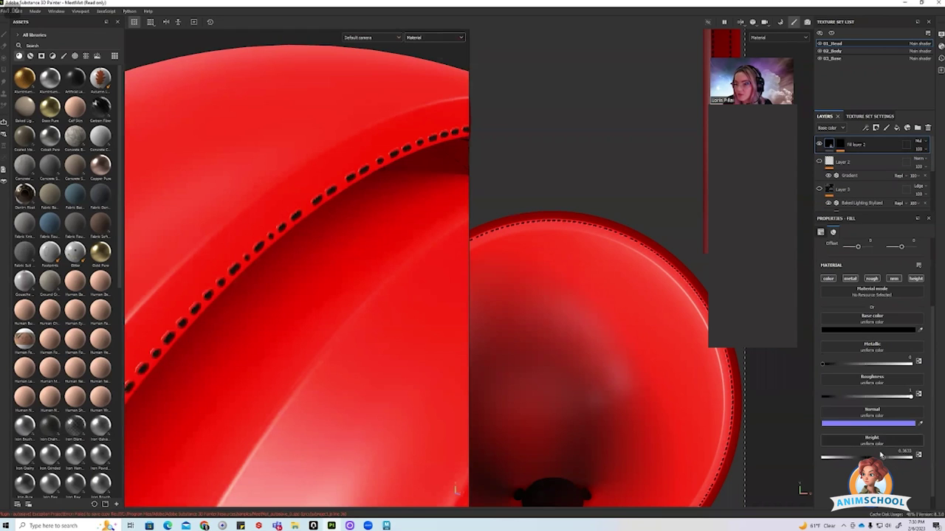
drag(888, 460, 920, 462)
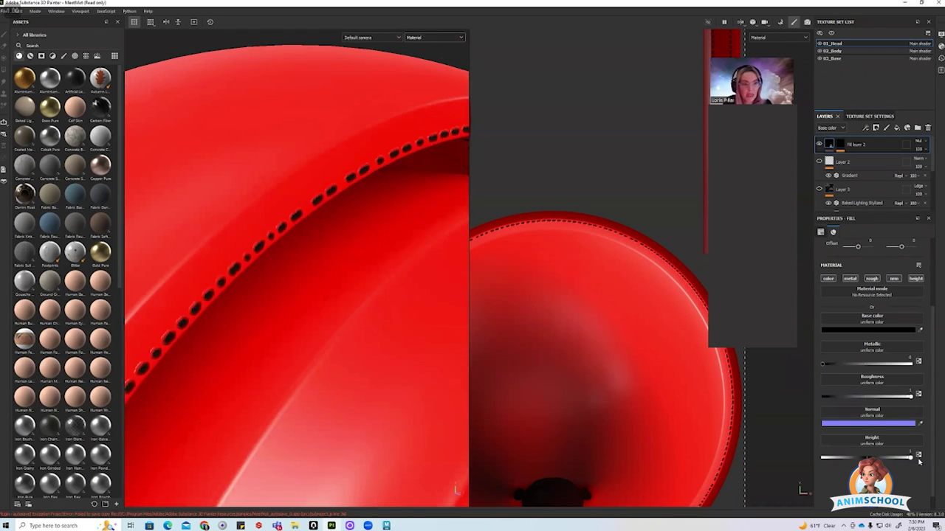
alt+right_drag(271, 337, 95, 302)
alt+drag(94, 303, 310, 414)
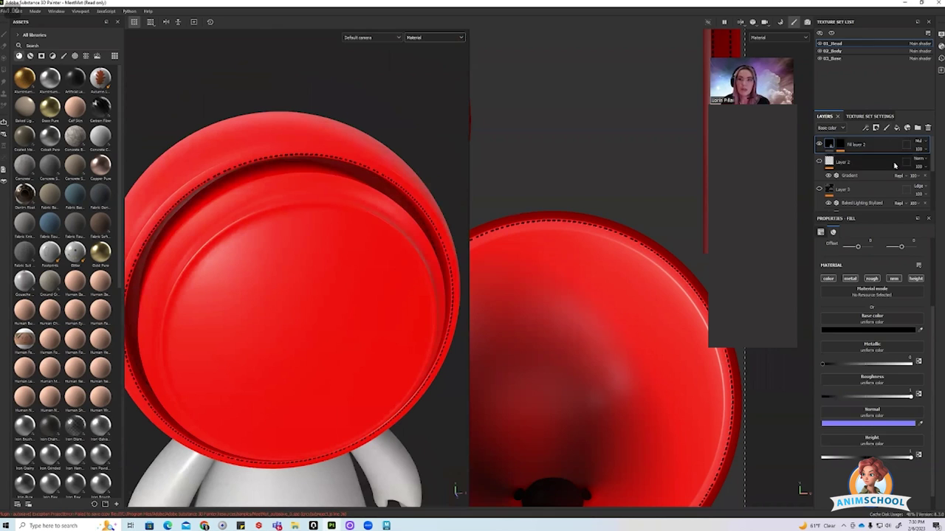
- Change the stitching fill layer's base color to a dark red
double_click(893, 145)
key(Return)
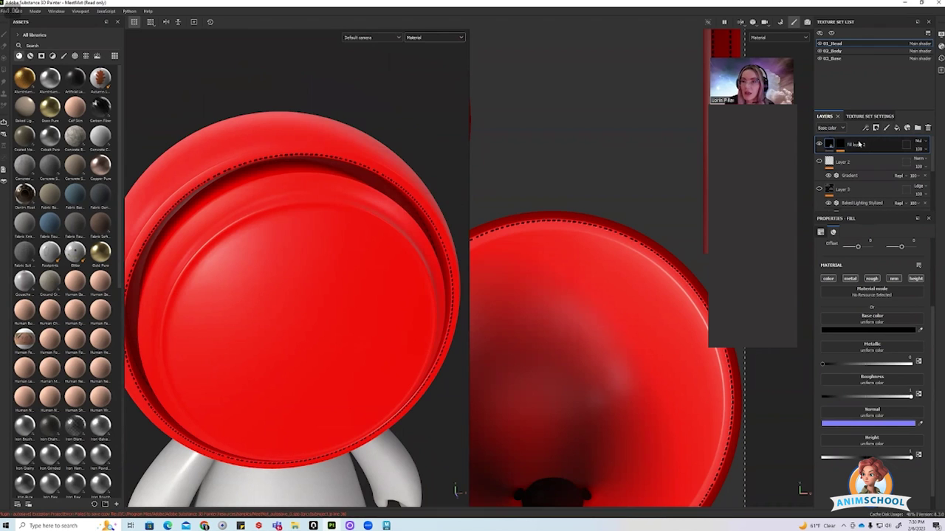
click(840, 145)
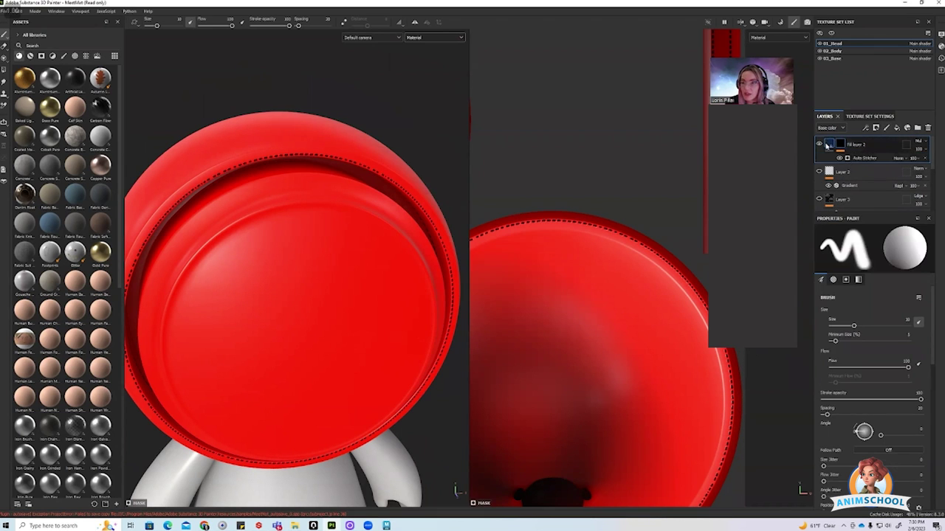
click(829, 144)
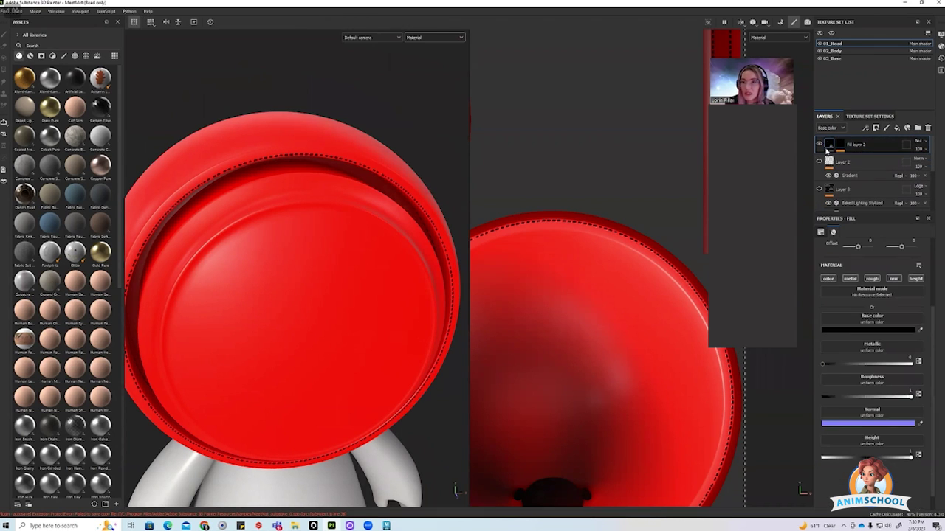
click(884, 331)
drag(832, 452, 823, 436)
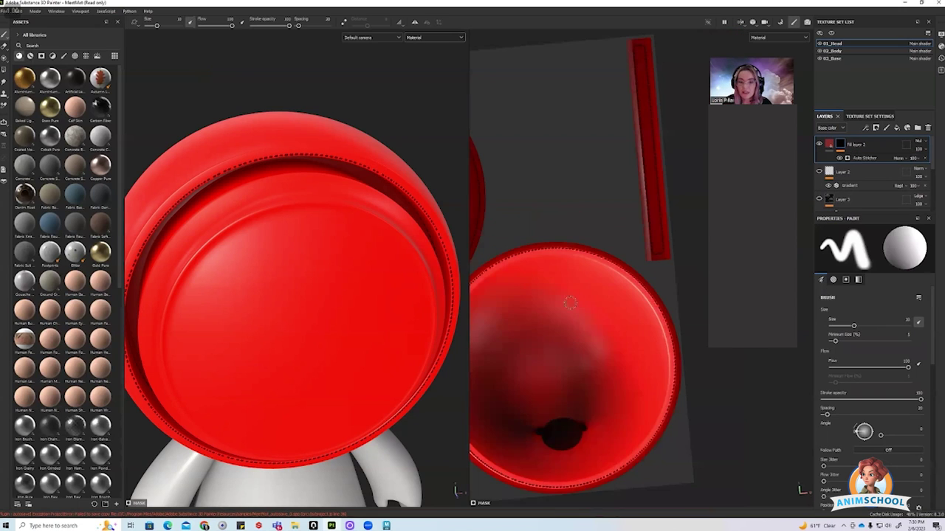
alt+middle_drag(570, 304, 576, 362)
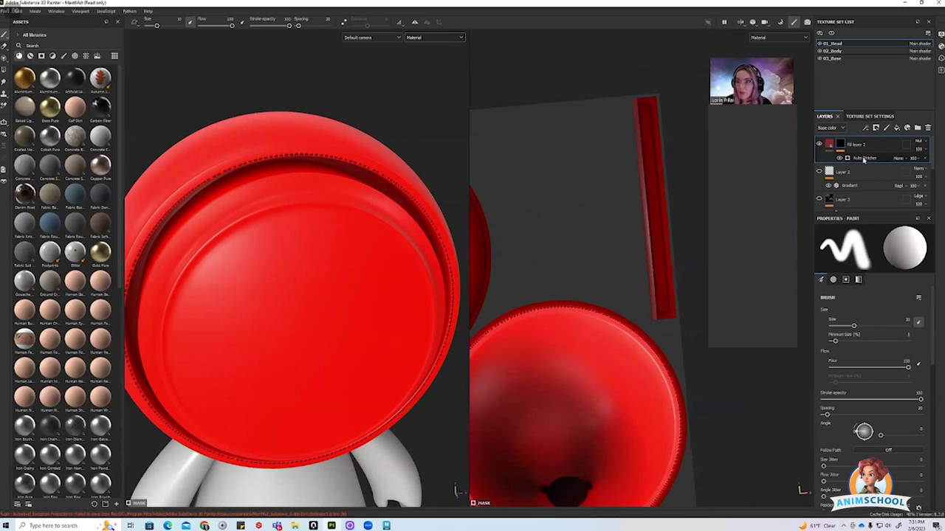
- Add a paint effect above the Auto Stitcher in the stitching fill layer's mask
click(860, 157)
right_click(860, 158)
click(870, 271)
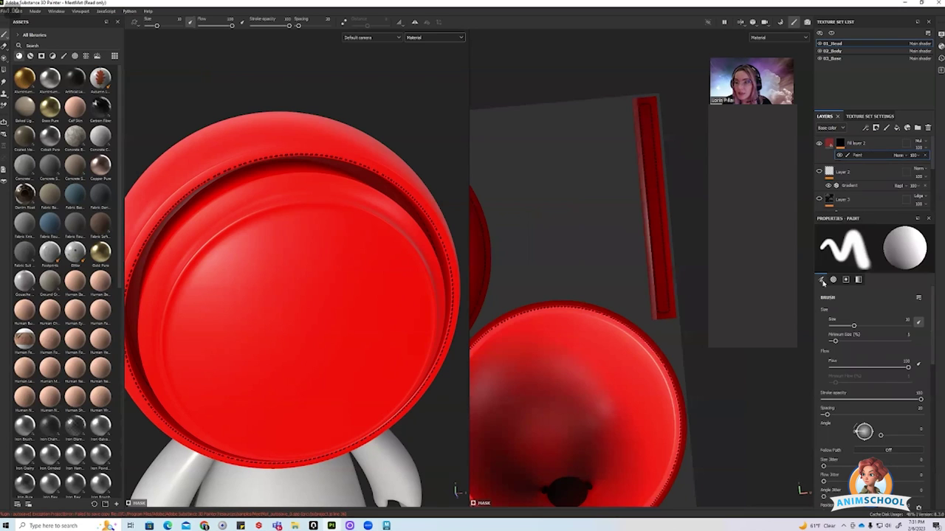
- Mask out the stitches on the narrow rectangular UV strip with a black polygon fill, and return to the paint brush
alt+middle_drag(686, 224, 641, 270)
alt+shift+drag(641, 271, 640, 270)
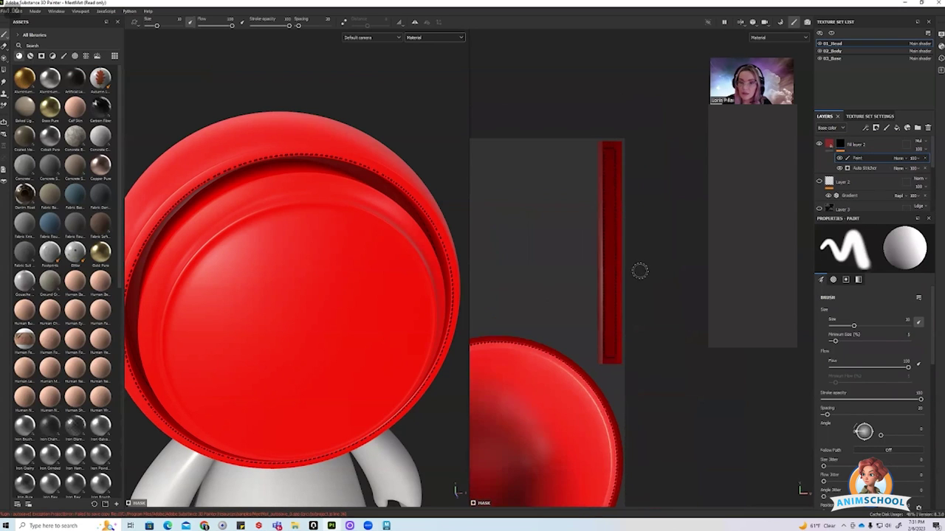
mouse_move(639, 270)
alt+right_down()
mouse_move(702, 320)
mouse_move(569, 267)
alt+right_up()
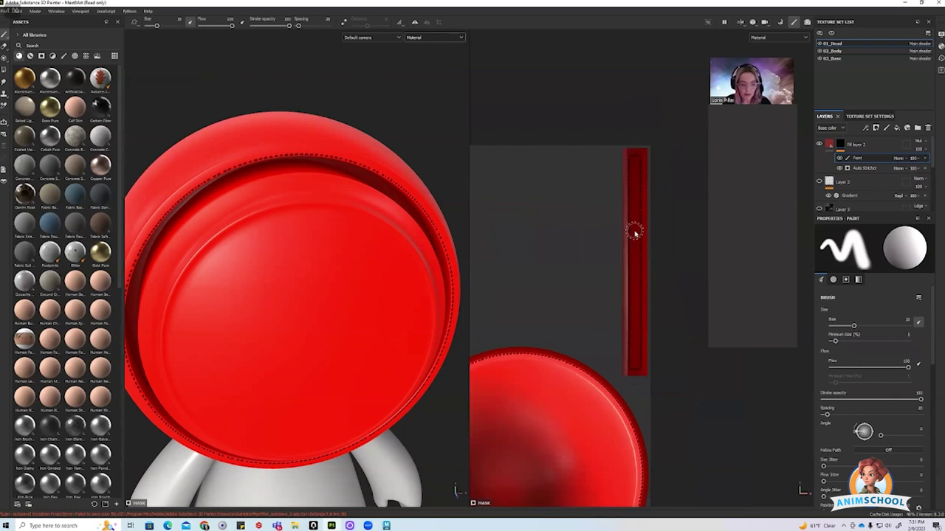
key(4)
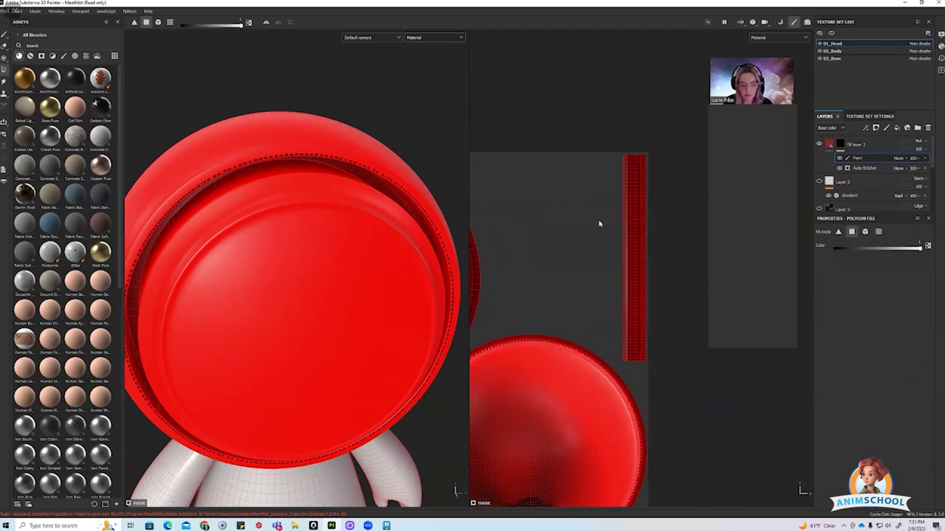
drag(643, 145, 618, 363)
alt+middle_drag(571, 336, 699, 288)
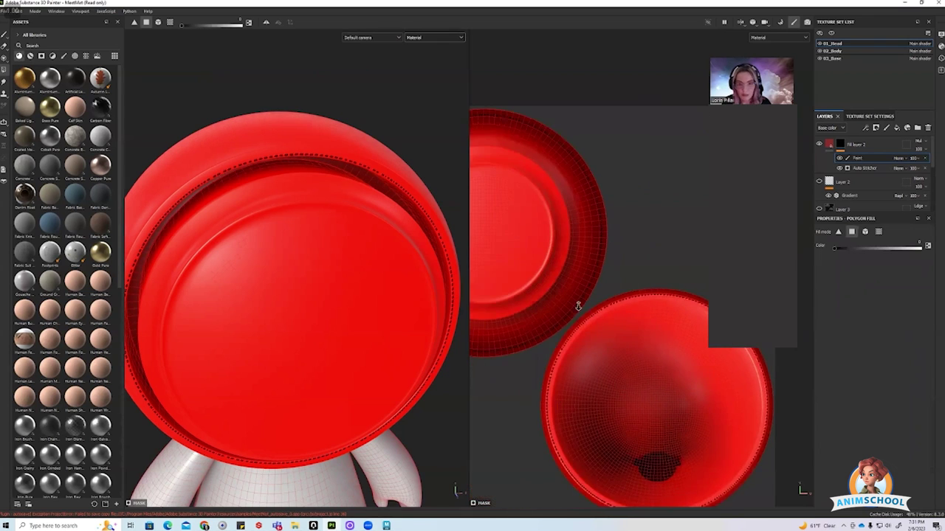
scroll(561, 291, down, 3)
key(1)
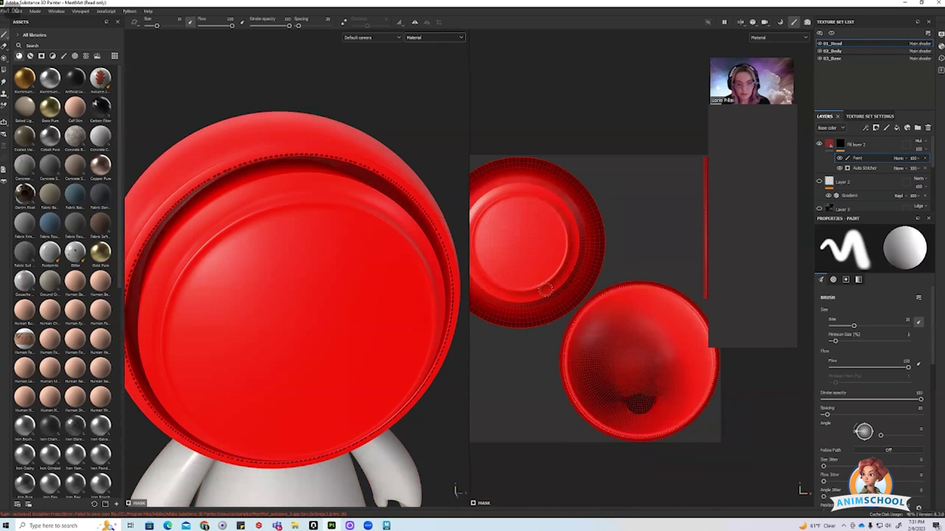
- Add a second paint effect at the top of the stitching fill layer's mask
scroll(601, 288, up, 3)
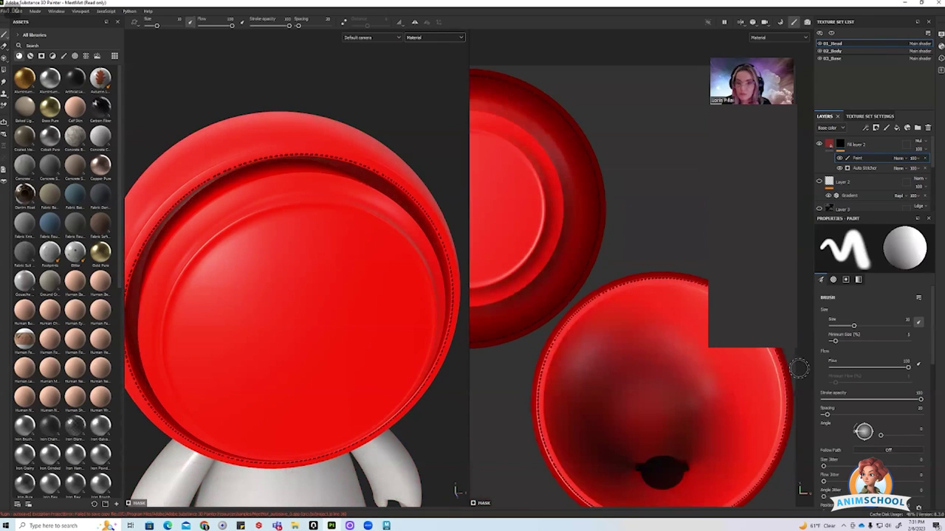
scroll(709, 317, up, 2)
alt+right_drag(528, 319, 495, 278)
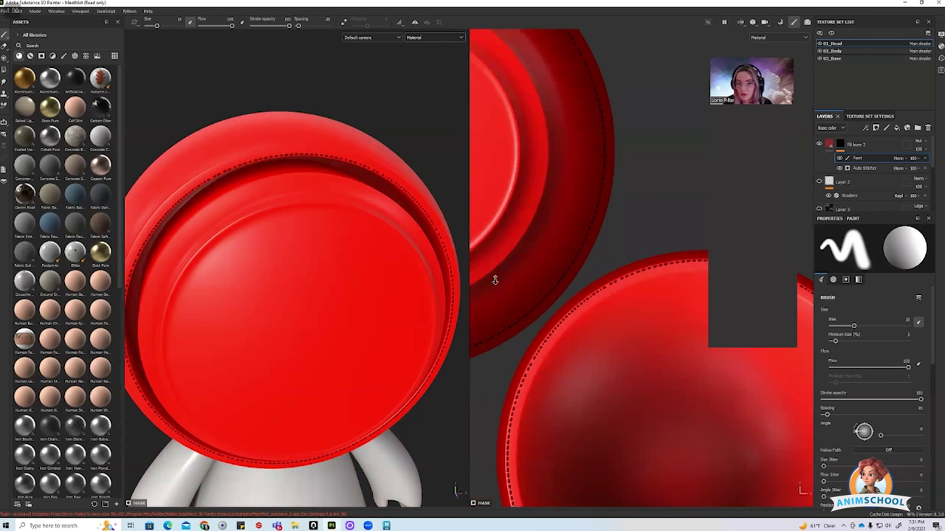
alt+middle_drag(605, 319, 658, 363)
alt+right_drag(657, 362, 475, 330)
alt+middle_drag(597, 327, 588, 291)
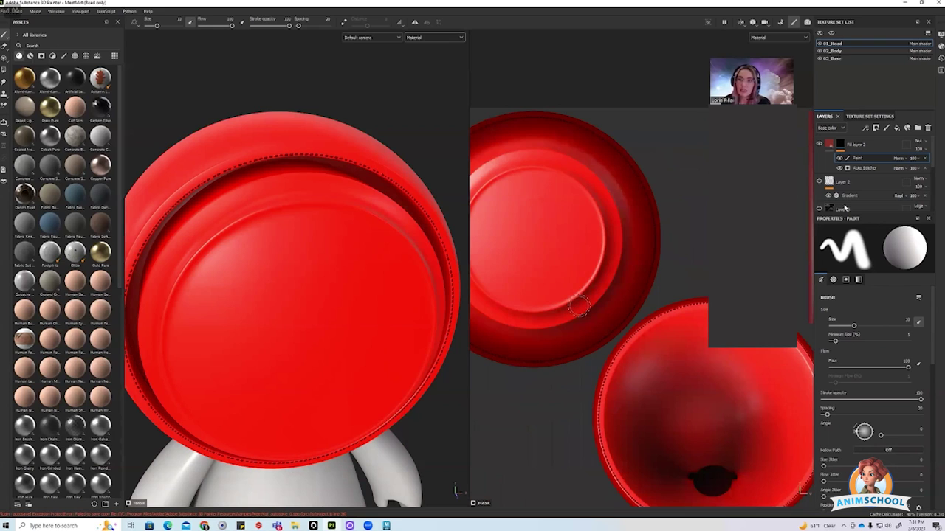
click(840, 145)
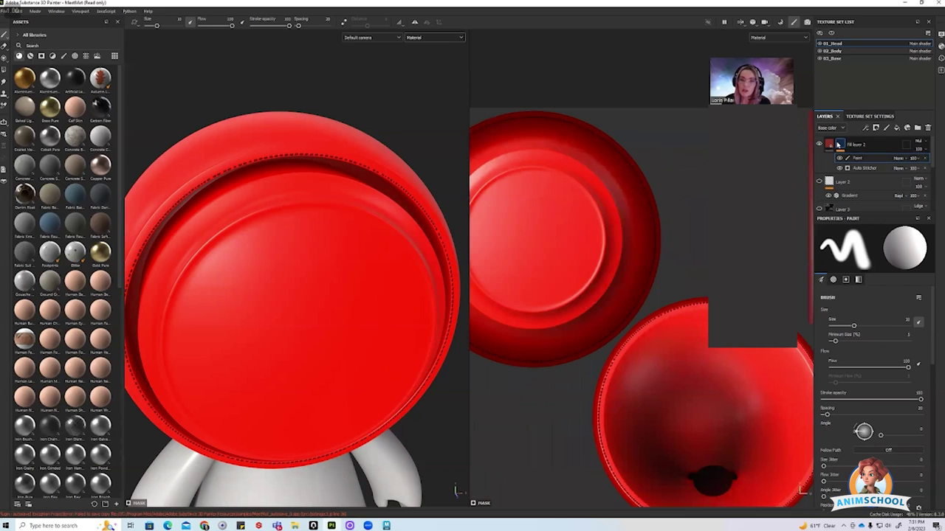
mouse_move(838, 144)
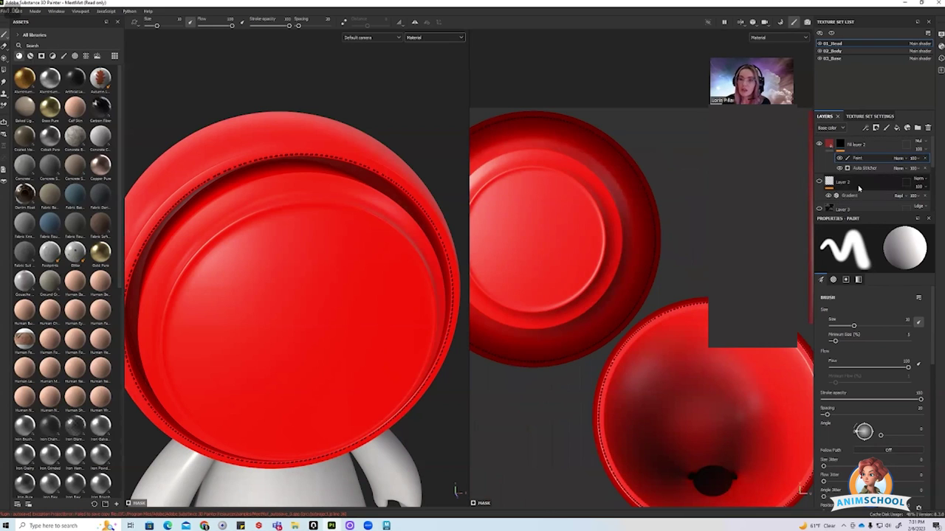
right_click(864, 159)
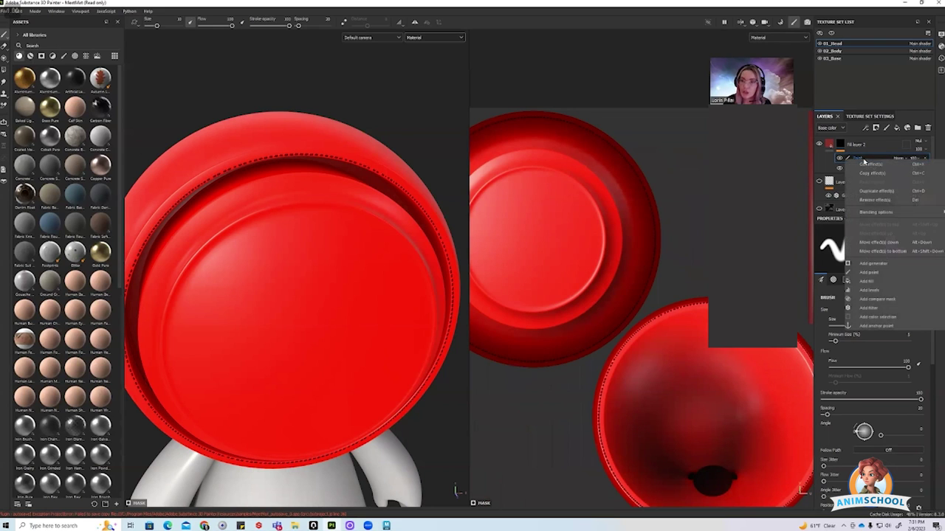
click(893, 275)
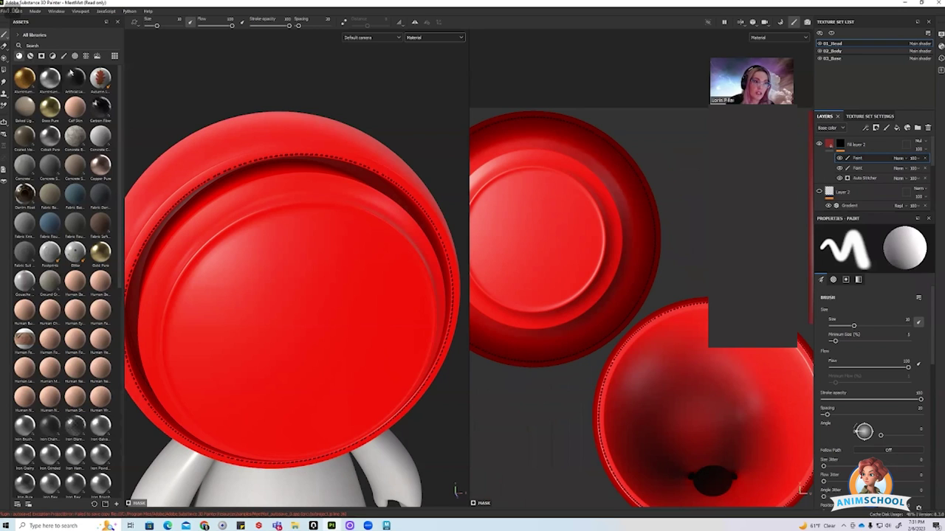
- Search the brush library for "stitch" and choose the Stitches Straight brush
click(64, 56)
click(59, 46)
text(stc)
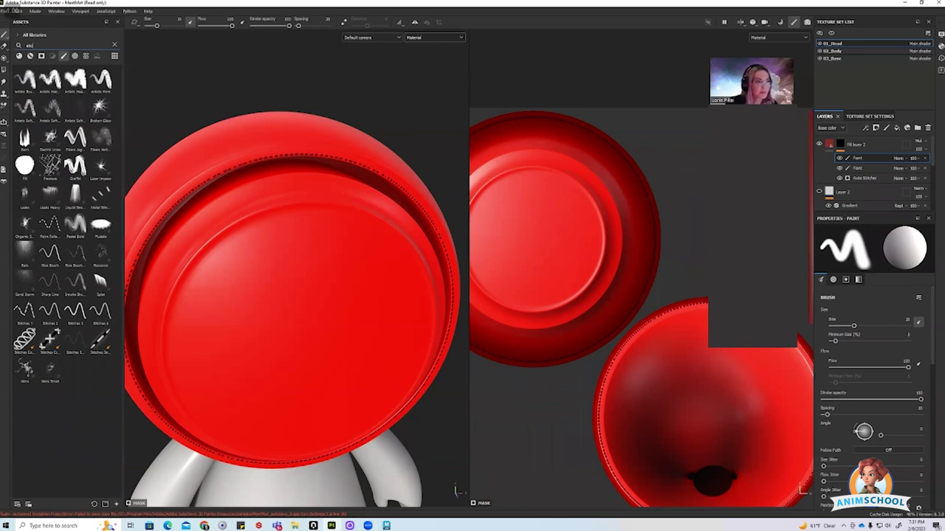
text(ch)
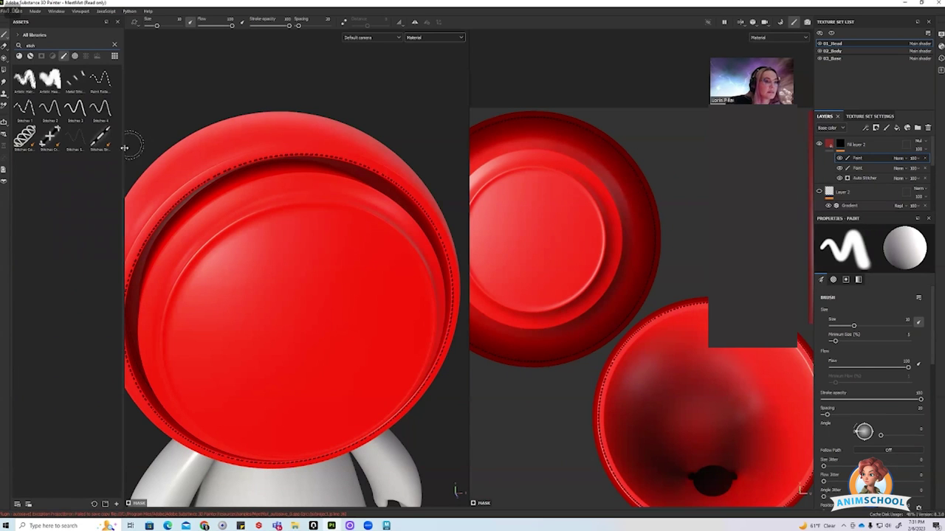
click(98, 140)
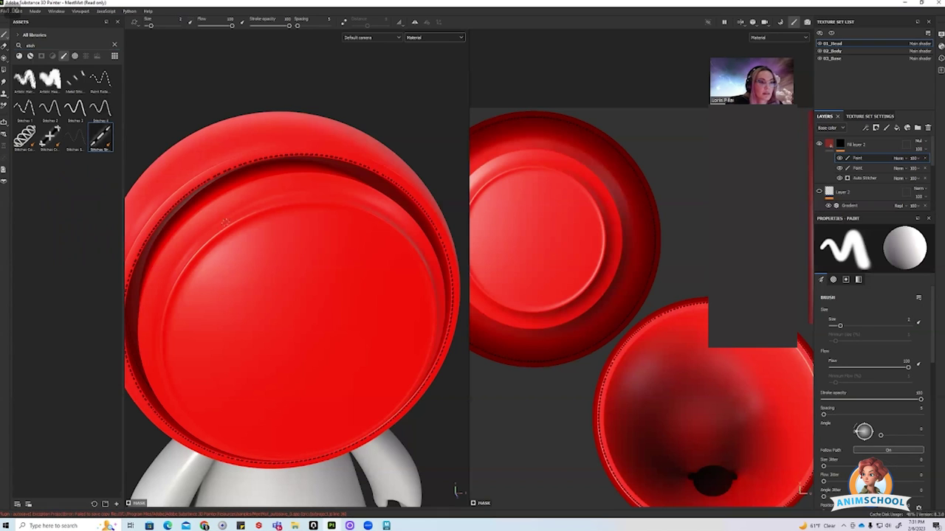
- Enlarge the stitch brush to about 9.12 and paint a winding line of single stitches down the face
alt+drag(380, 411, 308, 303)
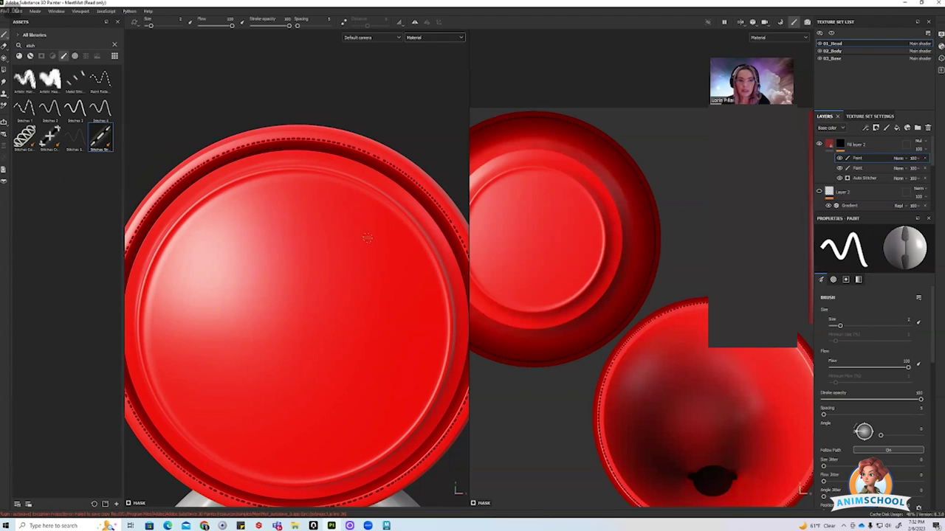
key(bracketright)
key(bracketright)
key(bracketright)
key(bracketright)
key(bracketright)
key(bracketright)
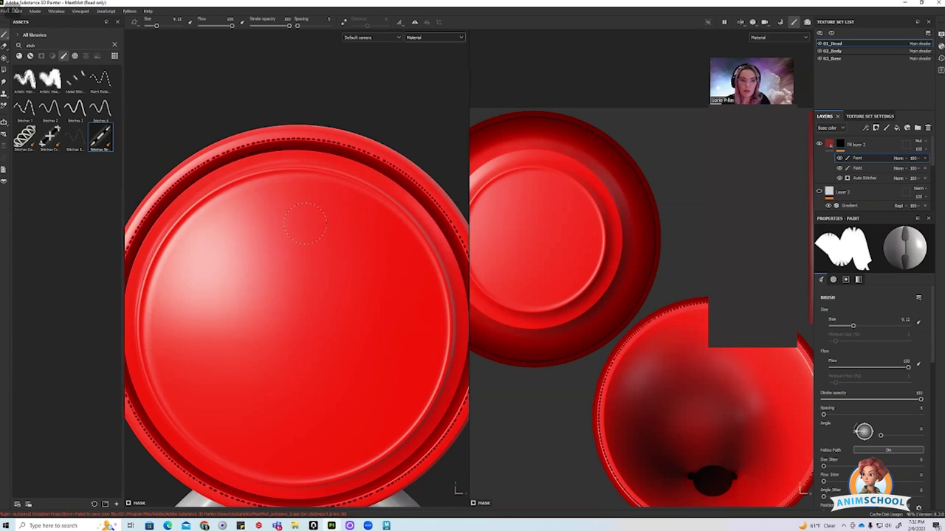
mouse_move(304, 223)
mouse_down()
mouse_move(243, 277)
mouse_move(302, 406)
mouse_move(260, 471)
mouse_up()
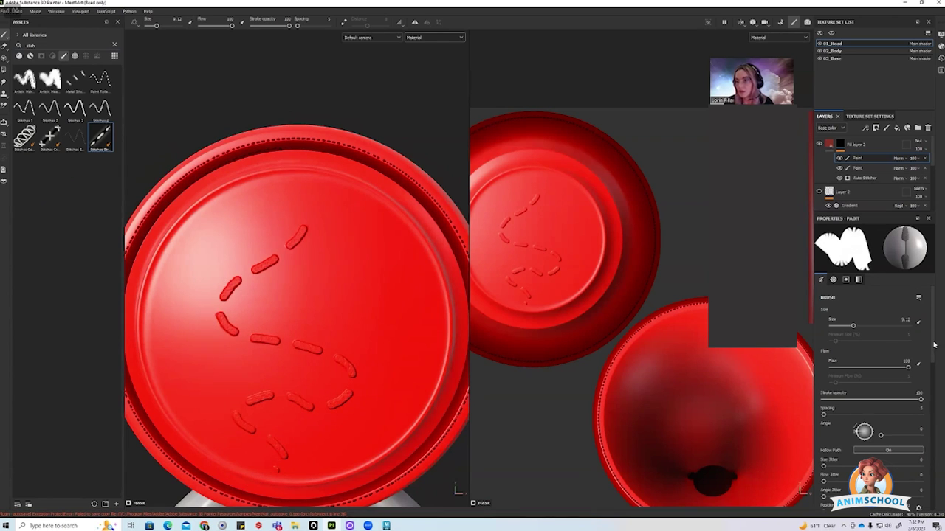
- Set the width parameter of the brush's Stitches Roller alpha to about 0.27
scroll(931, 346, down, 5)
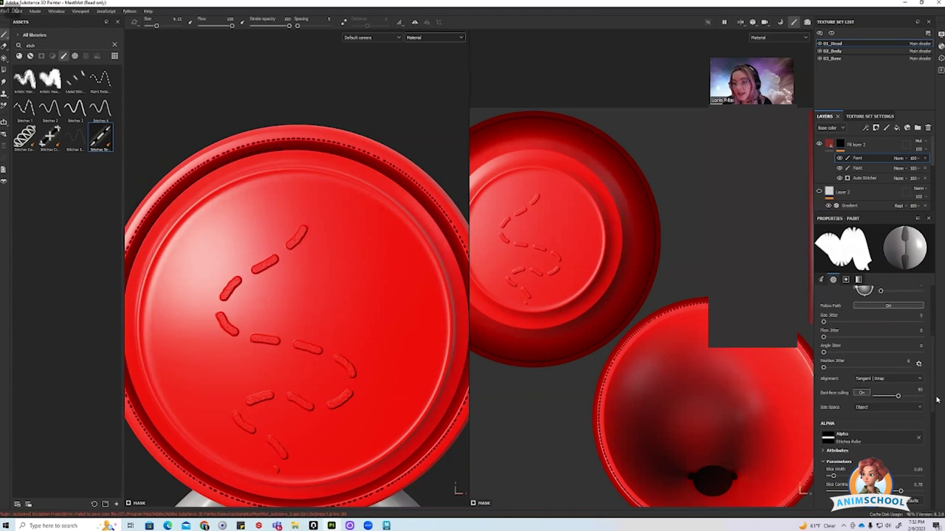
scroll(937, 420, down, 1)
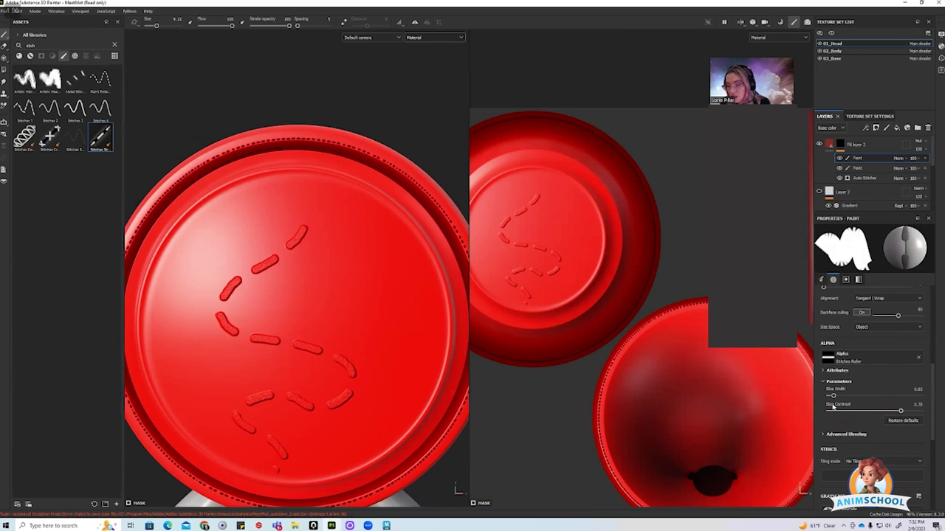
scroll(210, 295, up, 1)
alt+middle_drag(211, 295, 219, 238)
drag(840, 397, 853, 396)
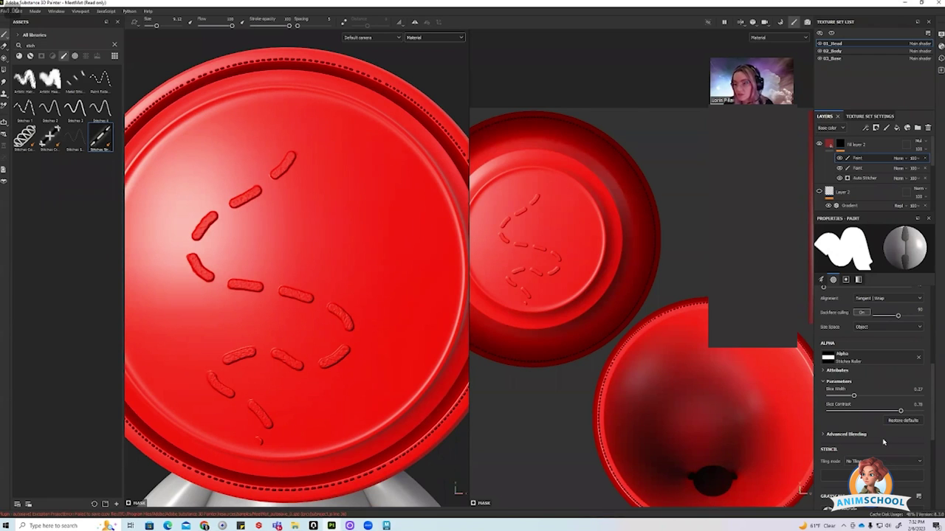
- Set the brush's stitch selection to 6 - Double Side Straight A and paint two curved double-stitch lines down opposite sides of the face
scroll(905, 453, down, 5)
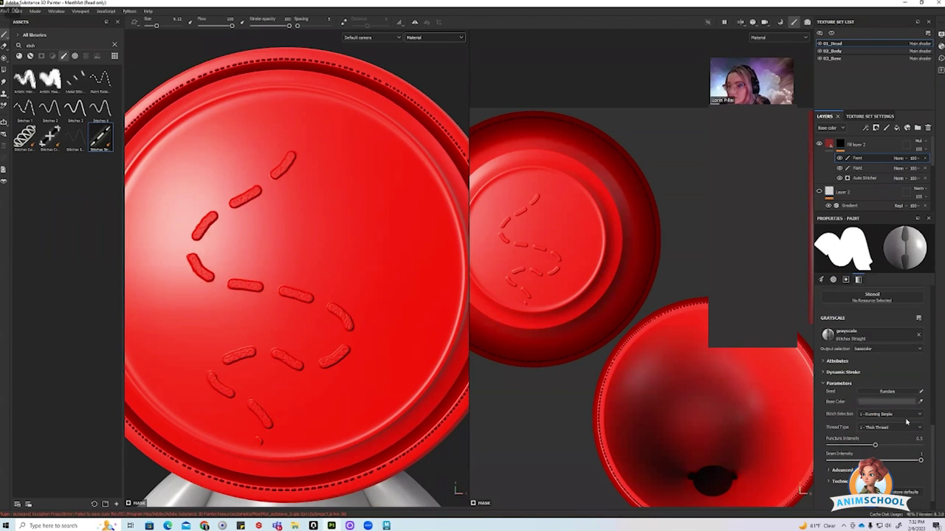
scroll(898, 391, down, 2)
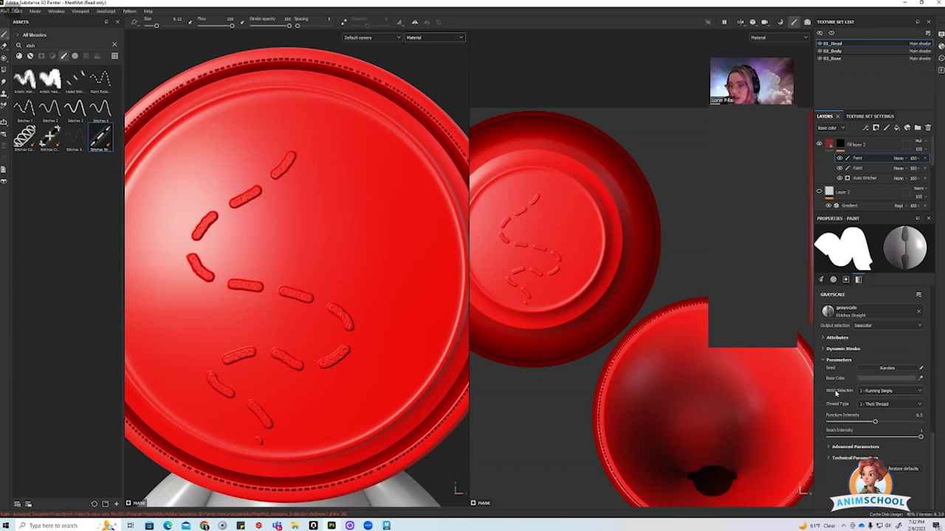
click(886, 391)
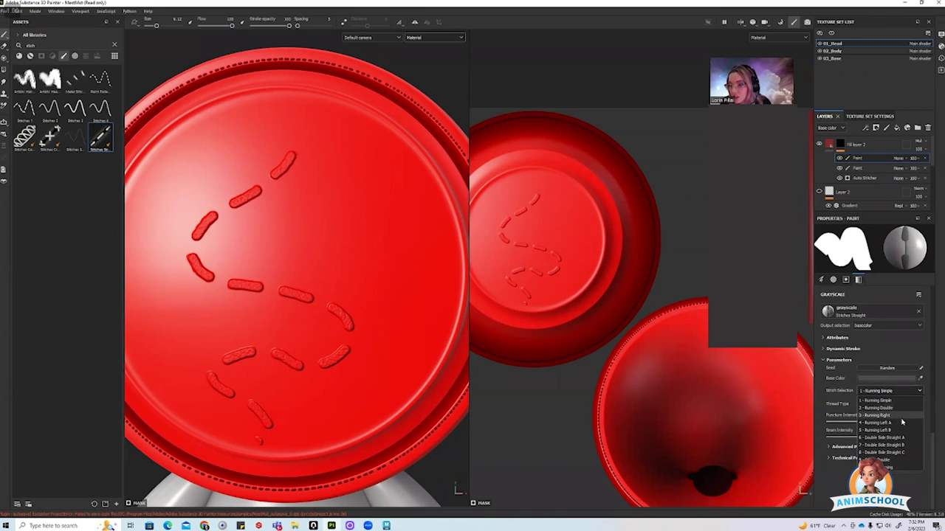
click(886, 437)
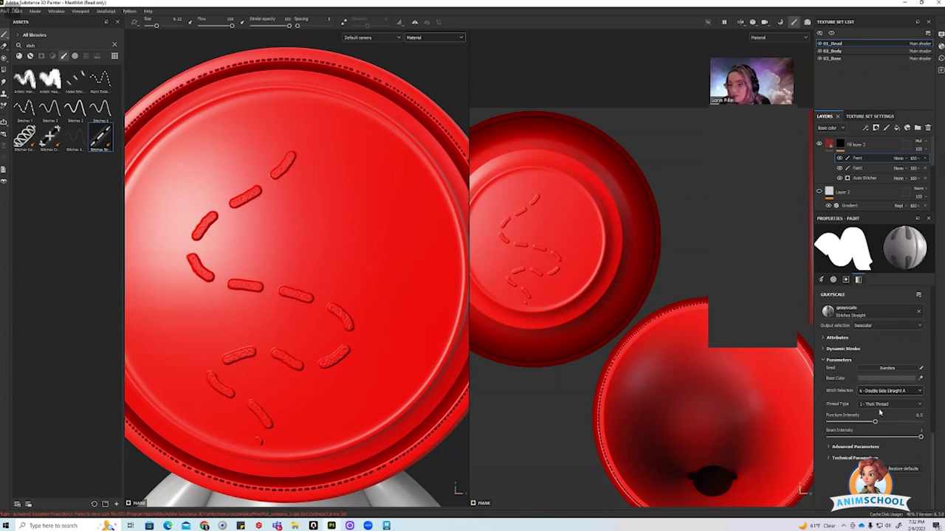
mouse_move(355, 159)
mouse_down()
mouse_move(368, 233)
mouse_move(414, 318)
mouse_move(354, 399)
mouse_up()
mouse_move(250, 115)
mouse_down()
mouse_move(210, 151)
mouse_move(166, 237)
mouse_move(190, 358)
mouse_move(211, 380)
mouse_up()
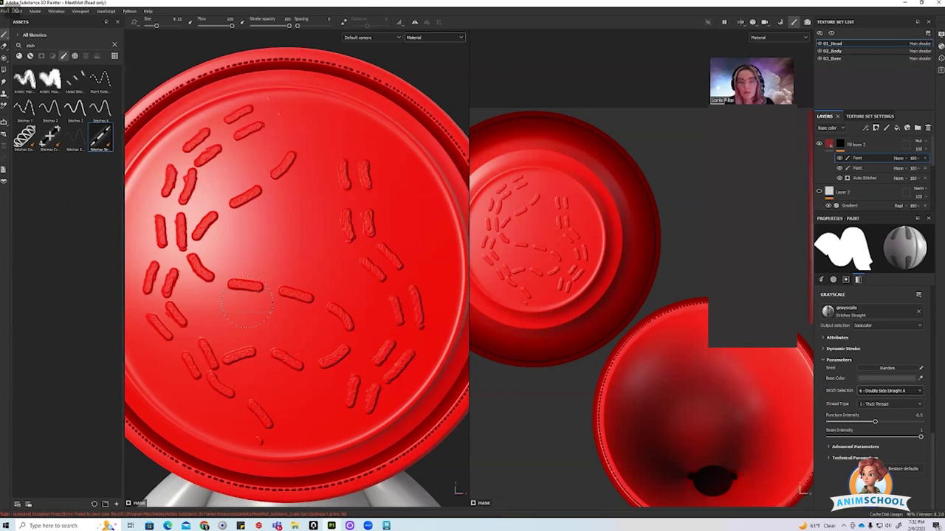
- Reduce the brush size to about 2 and paint a small double-stitch line through the middle of the face
key(bracketleft)
key(bracketleft)
key(bracketleft)
mouse_move(299, 196)
mouse_down()
mouse_move(303, 253)
mouse_move(365, 325)
mouse_up()
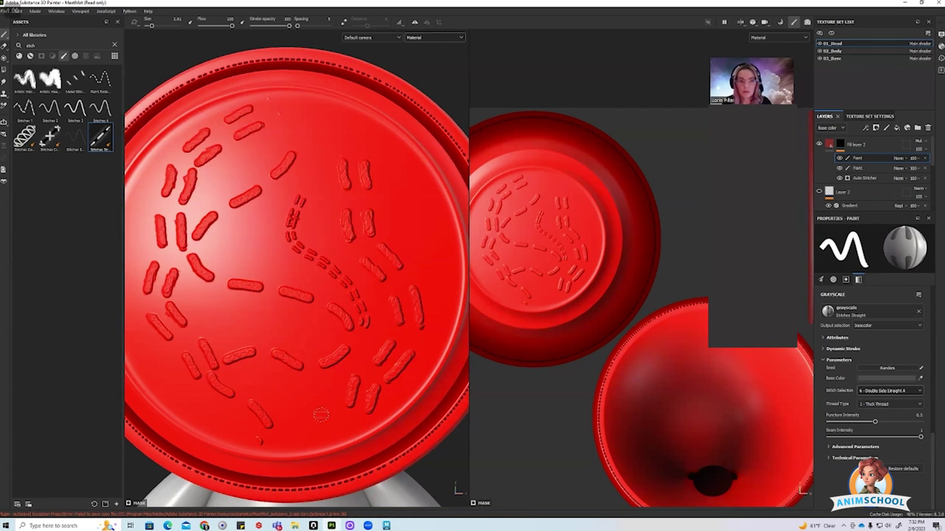
mouse_move(279, 310)
alt+mouse_down()
mouse_move(295, 339)
mouse_move(327, 345)
mouse_move(343, 314)
alt+mouse_up()
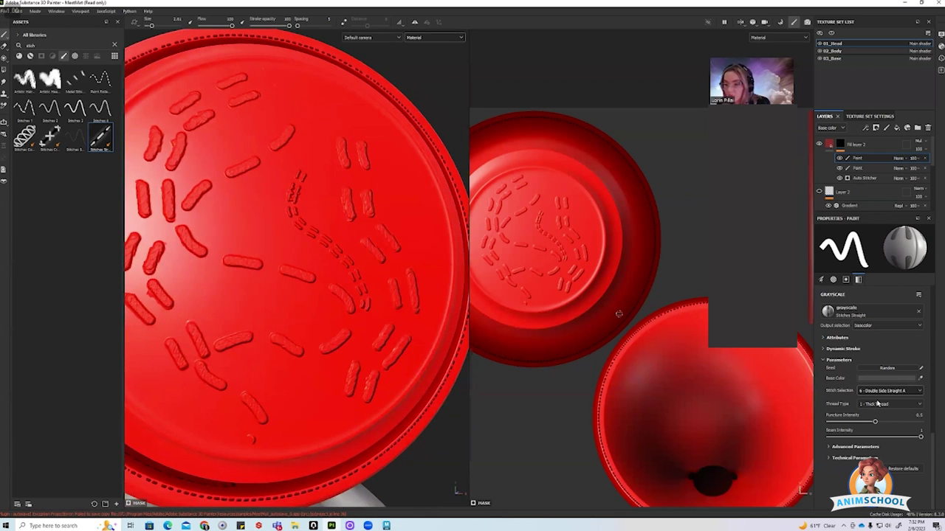
- Set the puncture intensity to 0.73 and the stitch selection to 10 - Laced Running, and paint a laced line on the face
drag(874, 421, 896, 421)
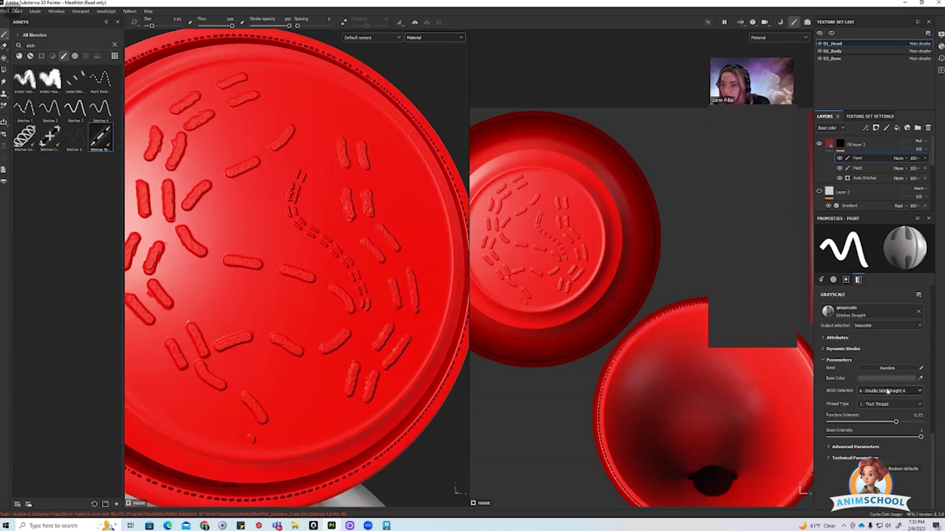
click(888, 391)
click(886, 468)
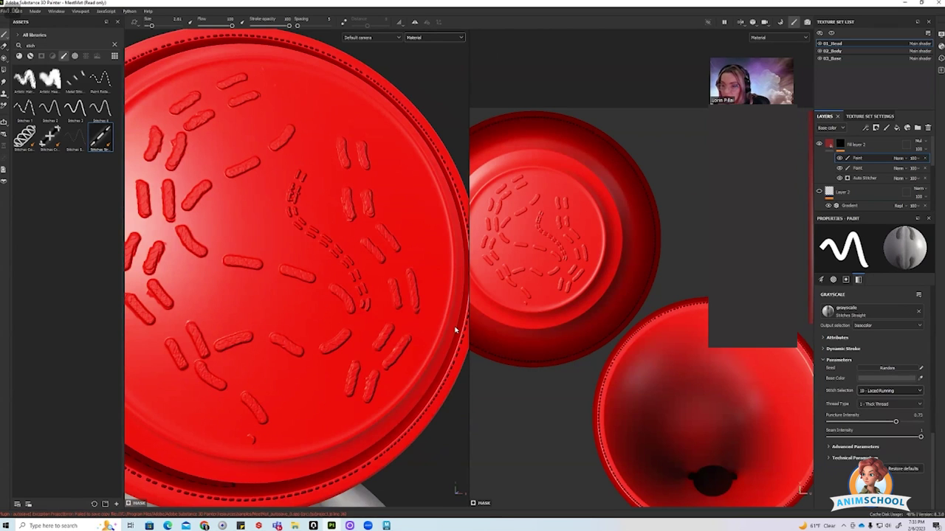
drag(254, 190, 351, 304)
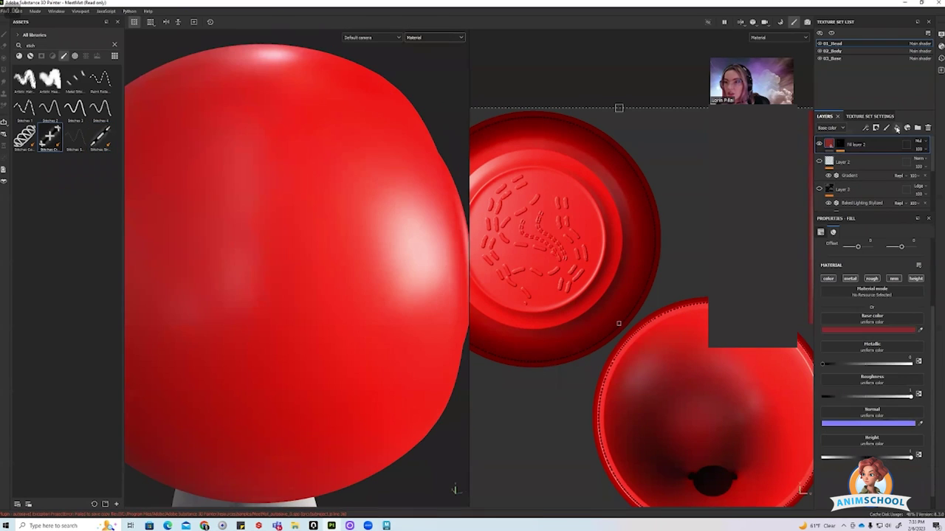
- Add a new fill layer above the stitching layer, hide it, and add an empty paint layer on top
click(896, 128)
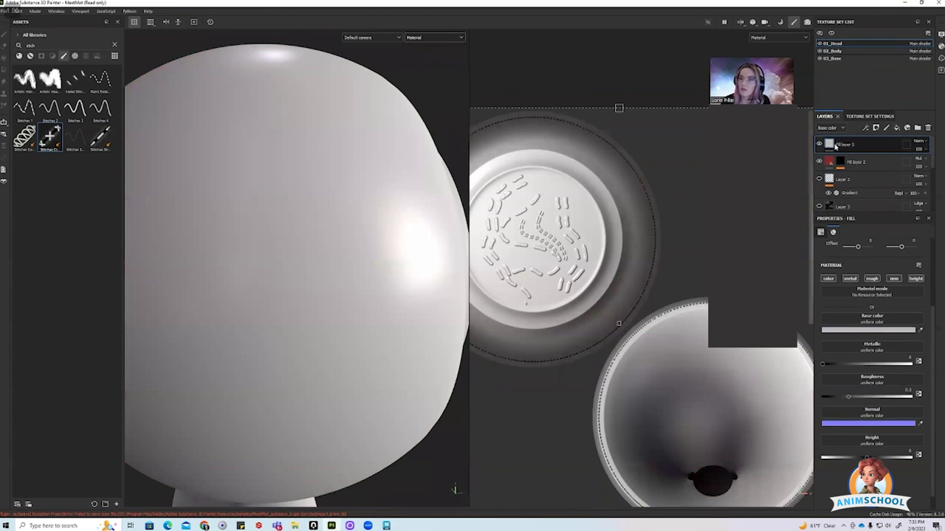
right_click(834, 144)
click(819, 145)
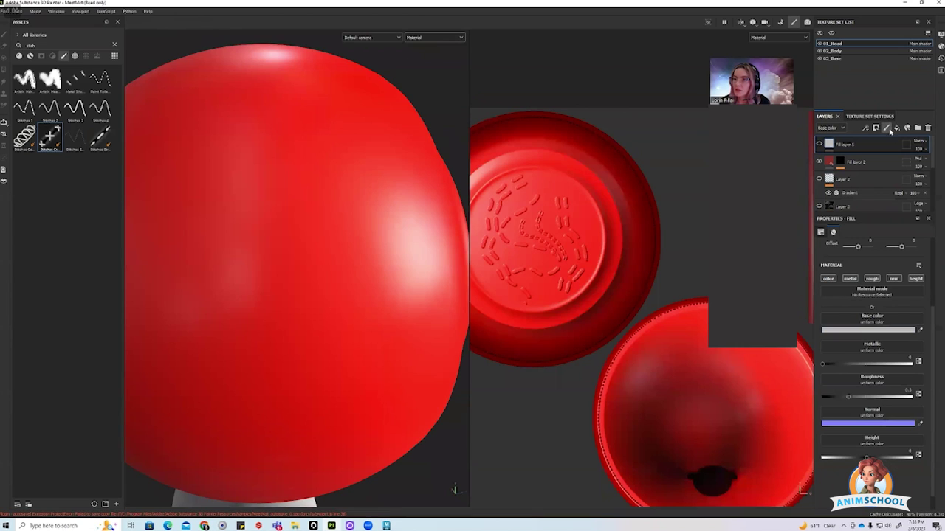
click(909, 127)
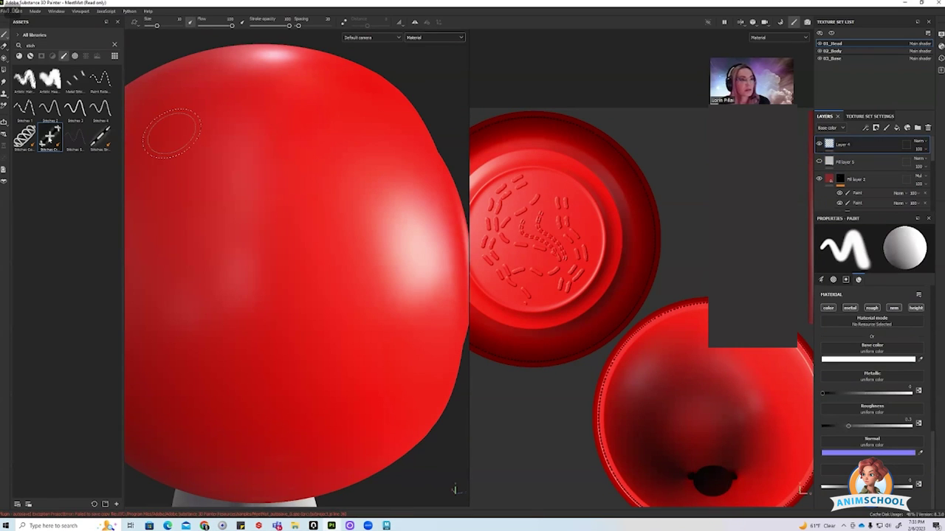
- Choose the Stitches Cross Seam brush and paint two wavy cross-stitch seams down the side of the head
click(50, 136)
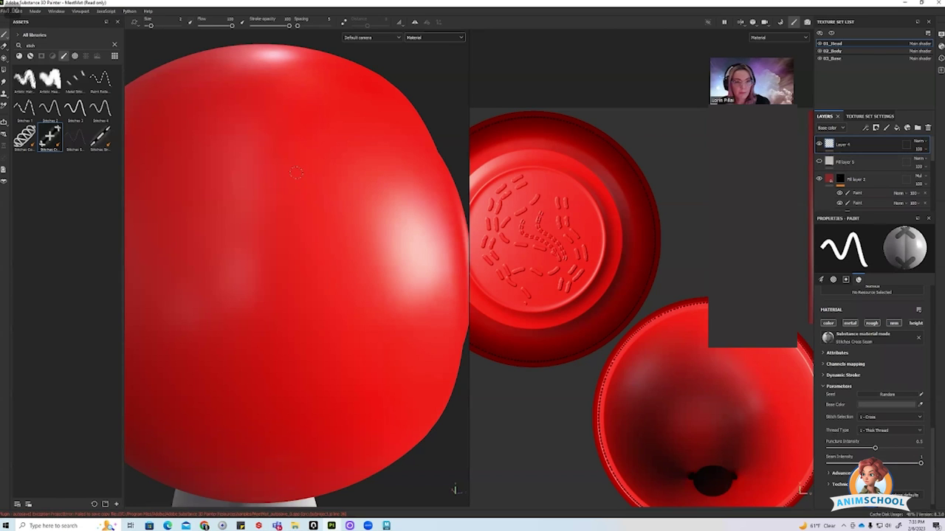
drag(267, 275, 341, 375)
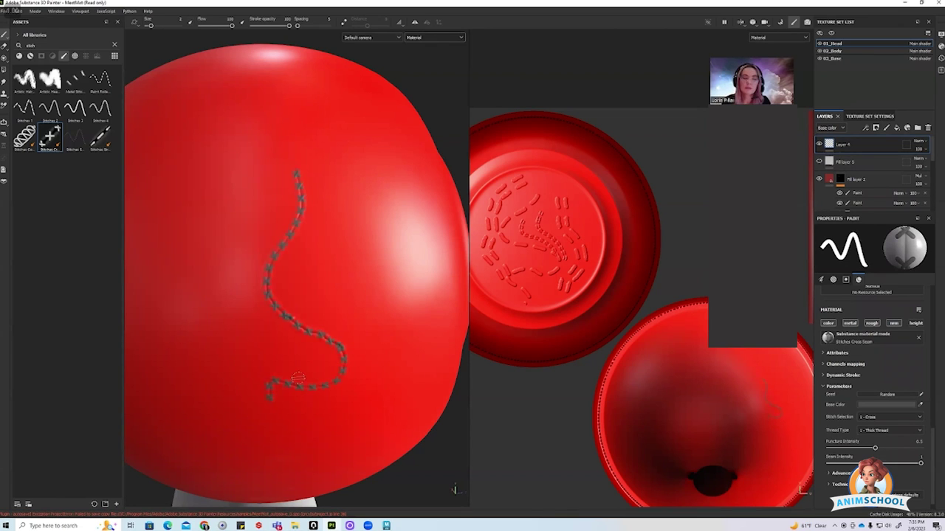
mouse_move(232, 173)
mouse_down()
mouse_move(220, 248)
mouse_move(242, 362)
mouse_up()
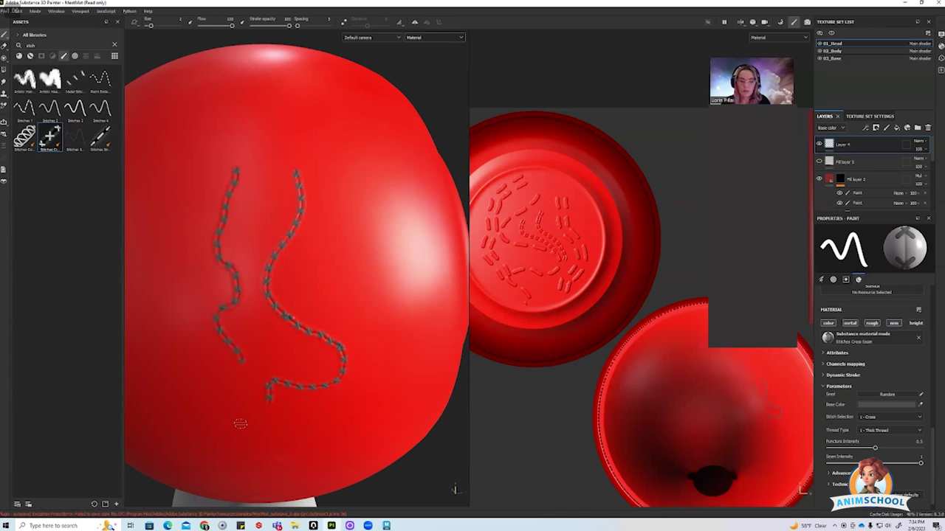
scroll(290, 336, up, 3)
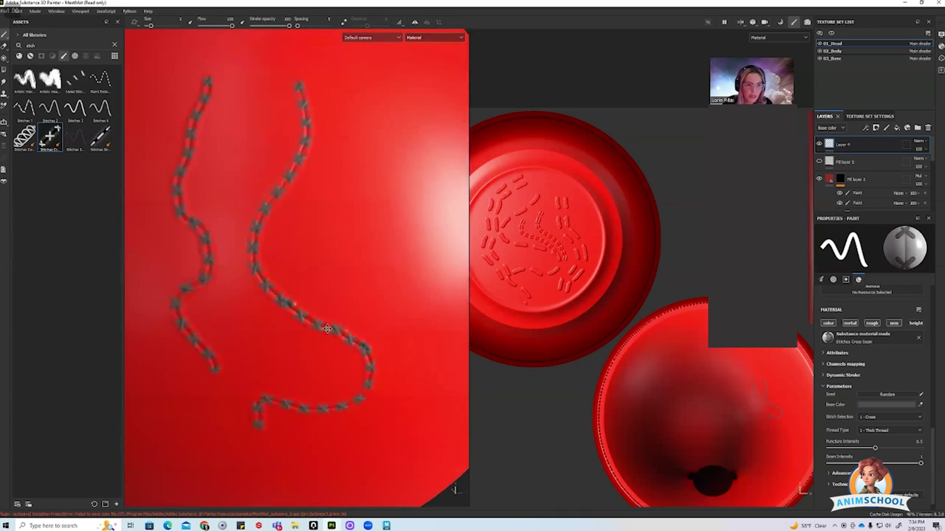
alt+middle_drag(327, 328, 335, 368)
alt+drag(335, 367, 318, 368)
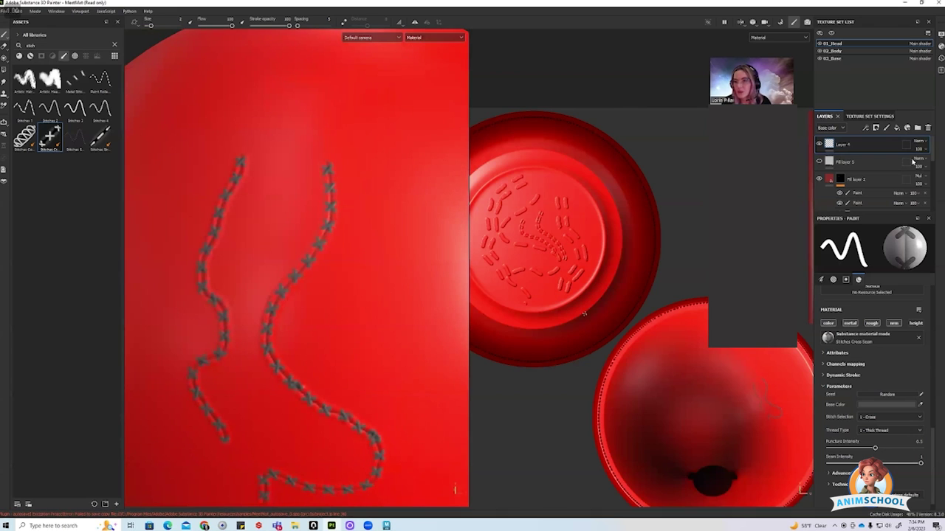
- On the top paint layer, paint one cross-stitch seam with a dark red base colour and another with a muted red
click(866, 192)
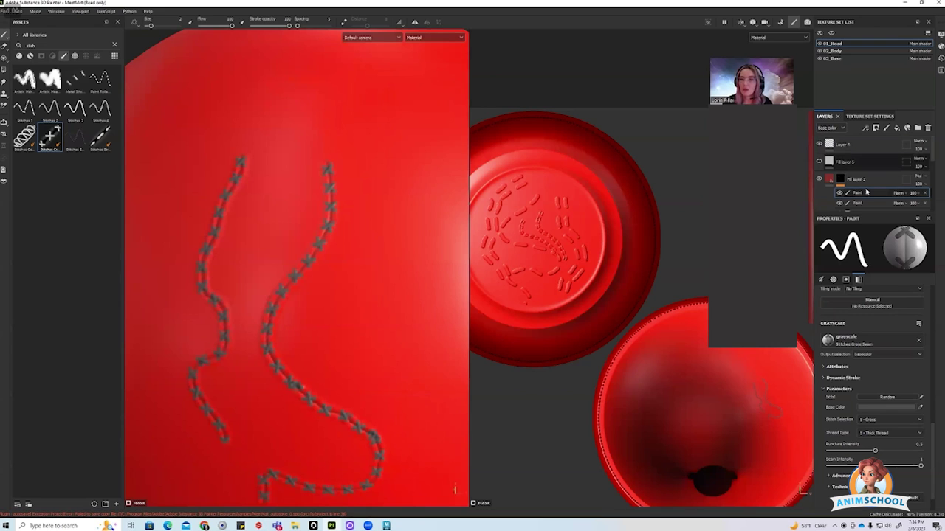
click(849, 143)
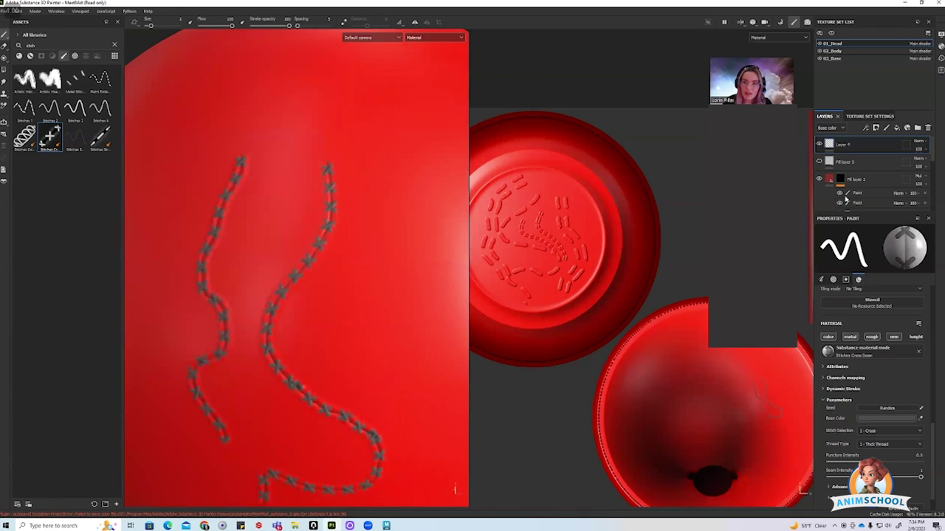
mouse_move(829, 178)
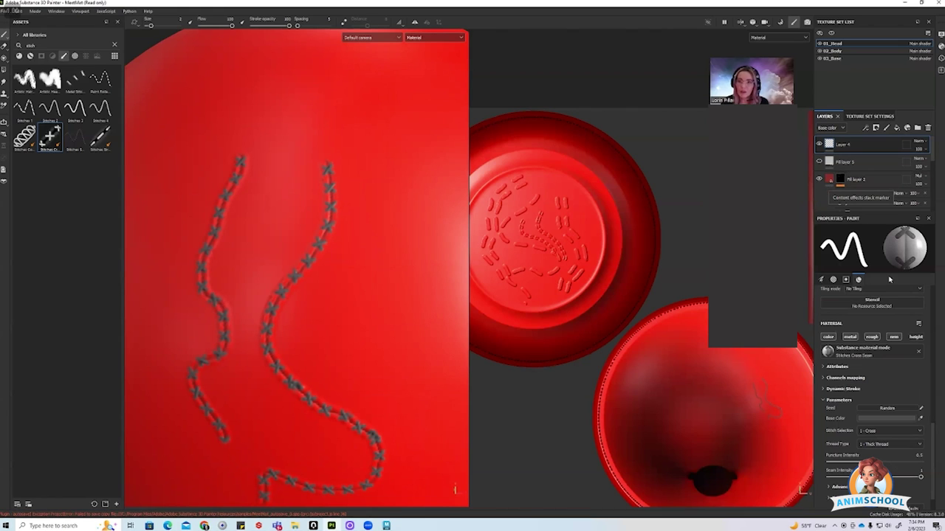
scroll(932, 432, down, 2)
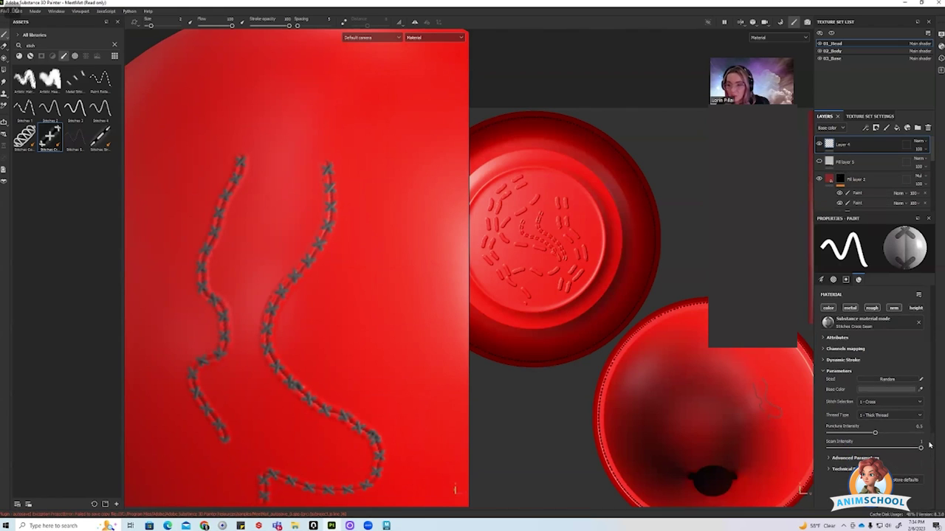
click(893, 390)
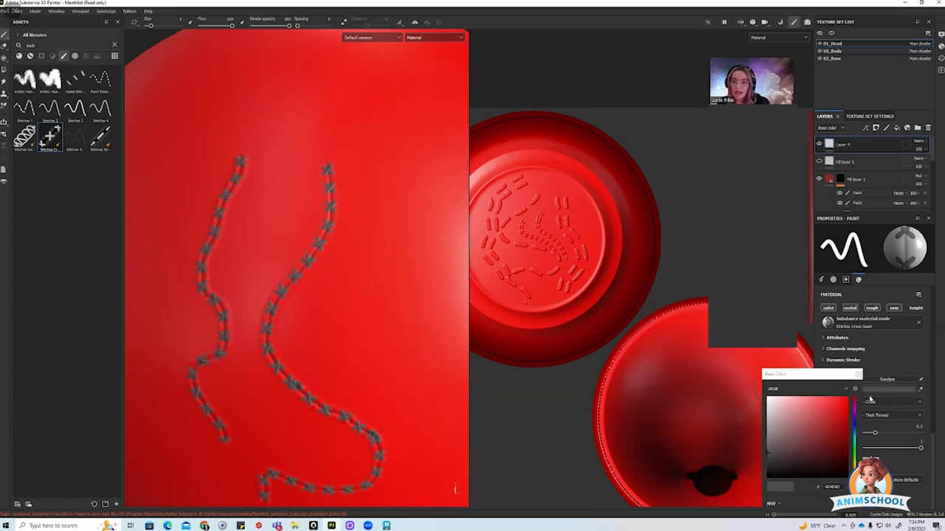
drag(842, 415, 837, 459)
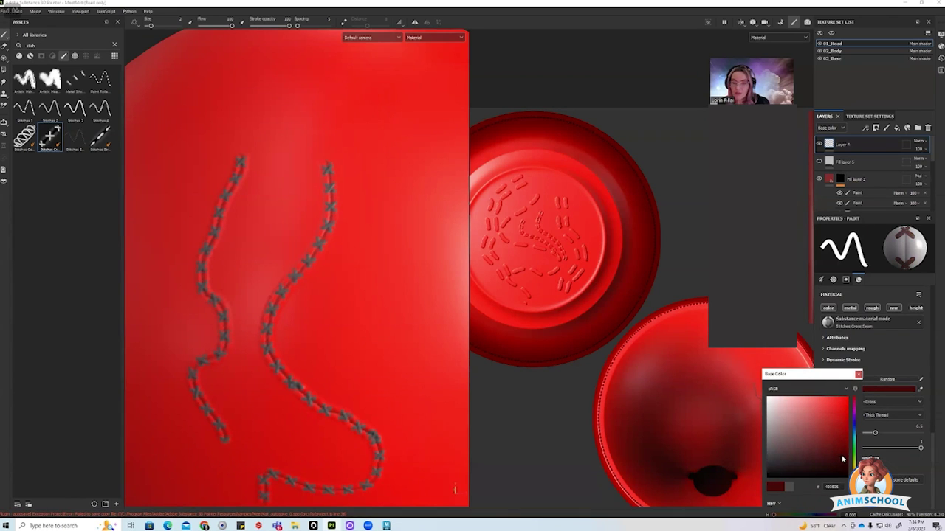
mouse_move(373, 100)
mouse_down()
mouse_move(387, 325)
mouse_move(432, 358)
mouse_move(347, 396)
mouse_up()
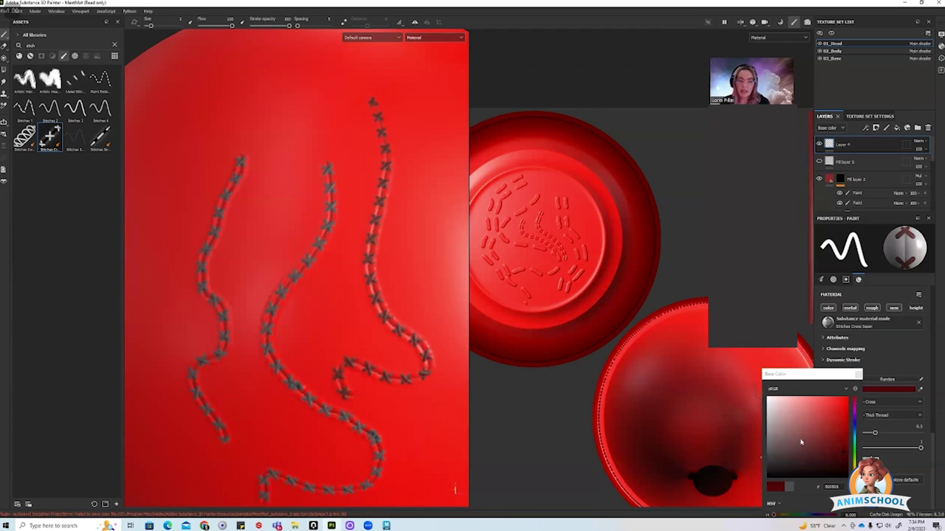
drag(834, 445, 809, 436)
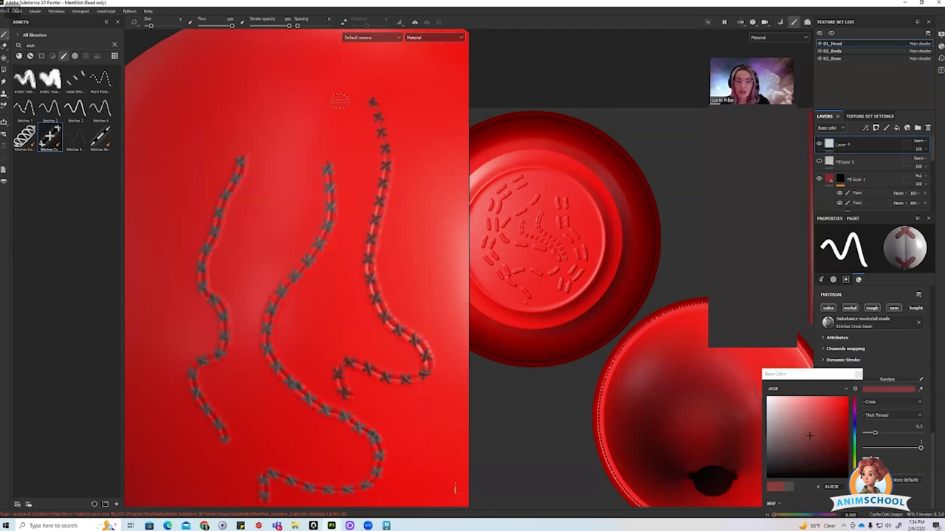
mouse_move(284, 51)
mouse_down()
mouse_move(288, 143)
mouse_move(235, 244)
mouse_move(222, 310)
mouse_up()
- Change the stitch base colour to blue-violet and paint two short seams beside the earlier ones
click(856, 423)
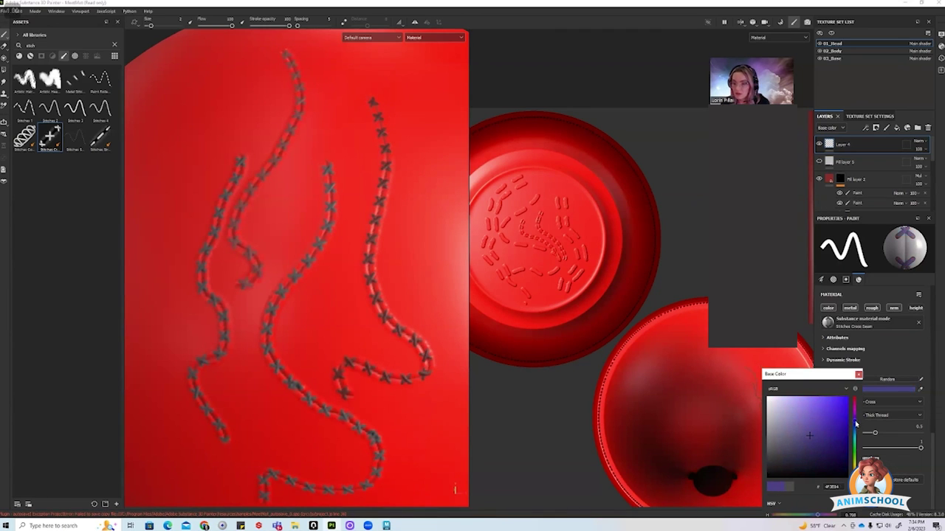
mouse_move(390, 255)
mouse_down()
mouse_move(421, 295)
mouse_move(430, 331)
mouse_up()
drag(338, 94, 289, 177)
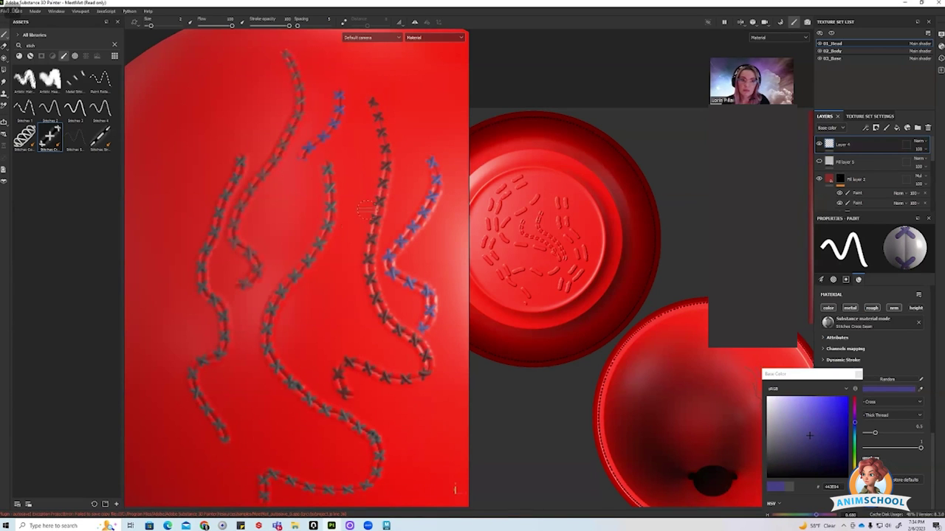
- Increase the brush size to about 4.07 and paint a short, larger blue-violet seam between the existing lines
ctrl+right_drag(290, 224, 314, 220)
drag(301, 182, 277, 275)
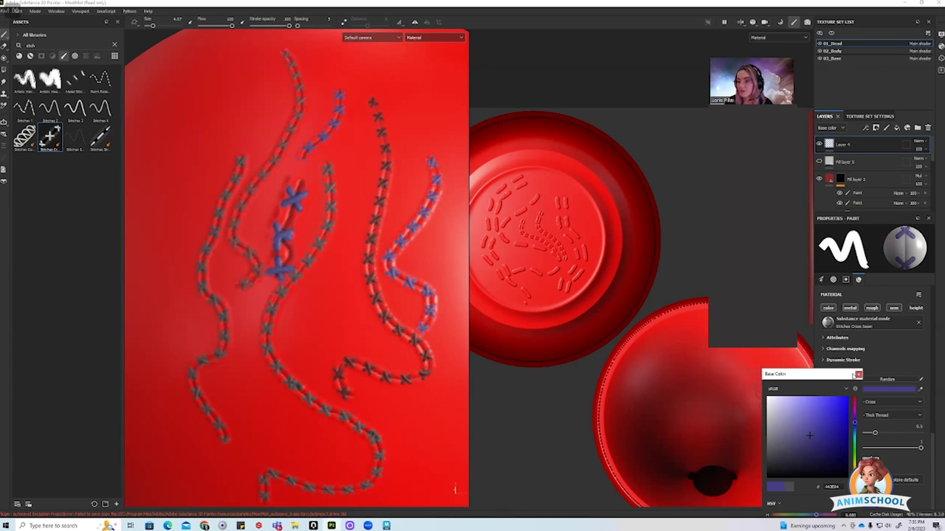
click(858, 374)
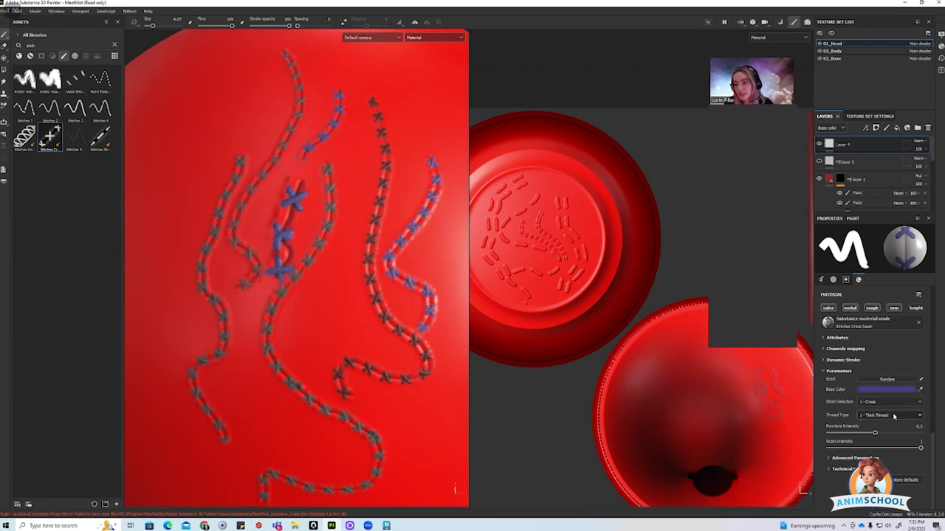
- Keep the stitch selection at 1 - Cross, set the thread type to 4 - Loose Thread, and paint a curved seam on an empty area
click(894, 403)
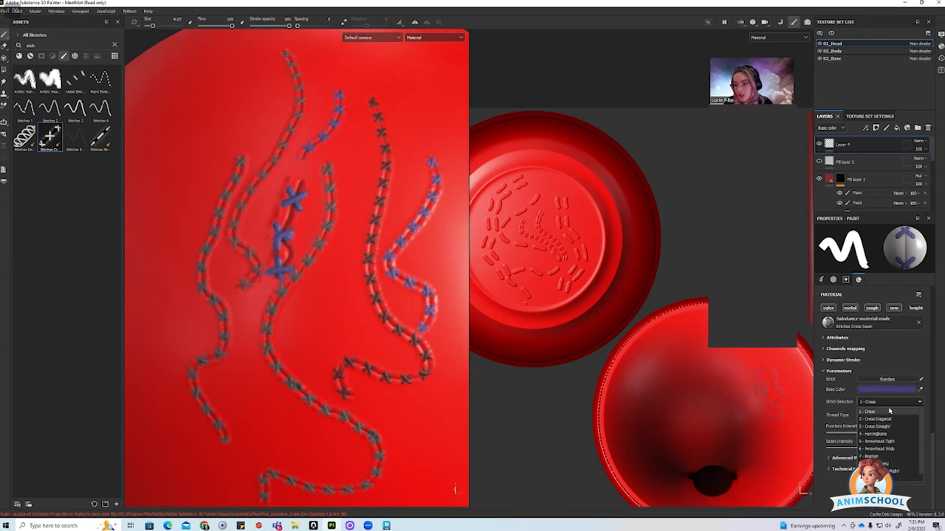
click(890, 411)
click(893, 416)
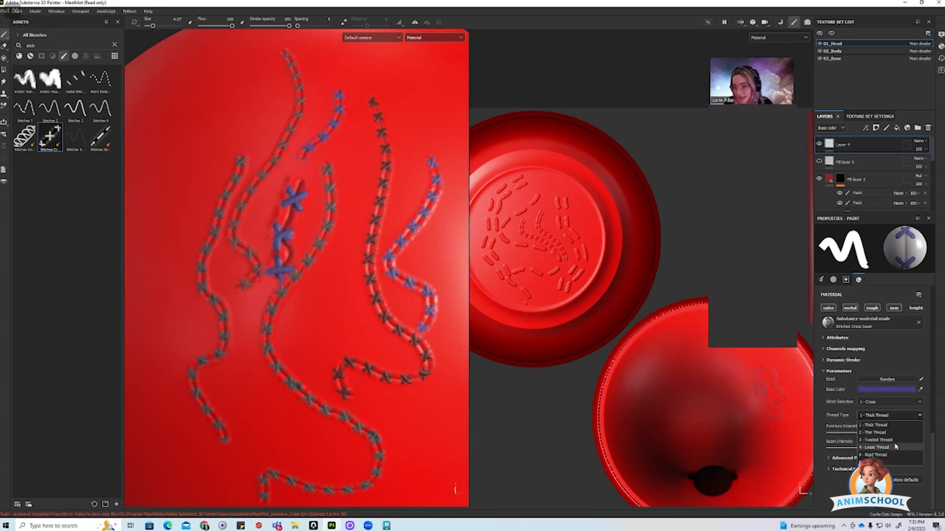
click(875, 448)
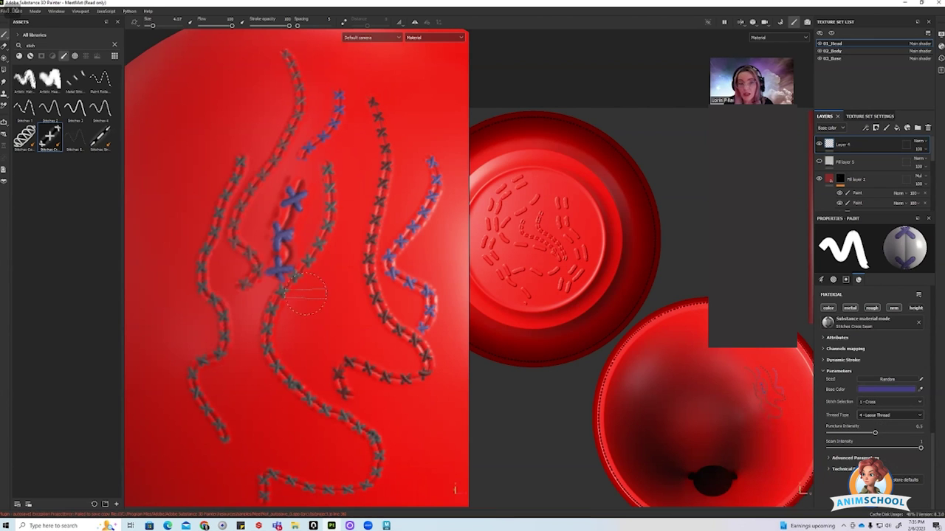
scroll(274, 415, down, 2)
alt+middle_drag(365, 348, 62, 204)
alt+drag(273, 260, 246, 282)
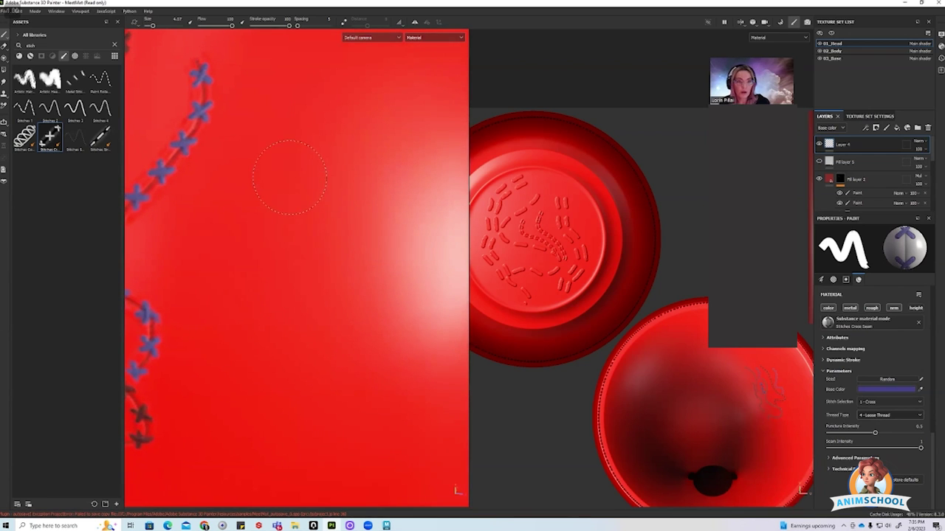
mouse_move(289, 177)
mouse_down()
mouse_move(243, 327)
mouse_move(342, 446)
mouse_up()
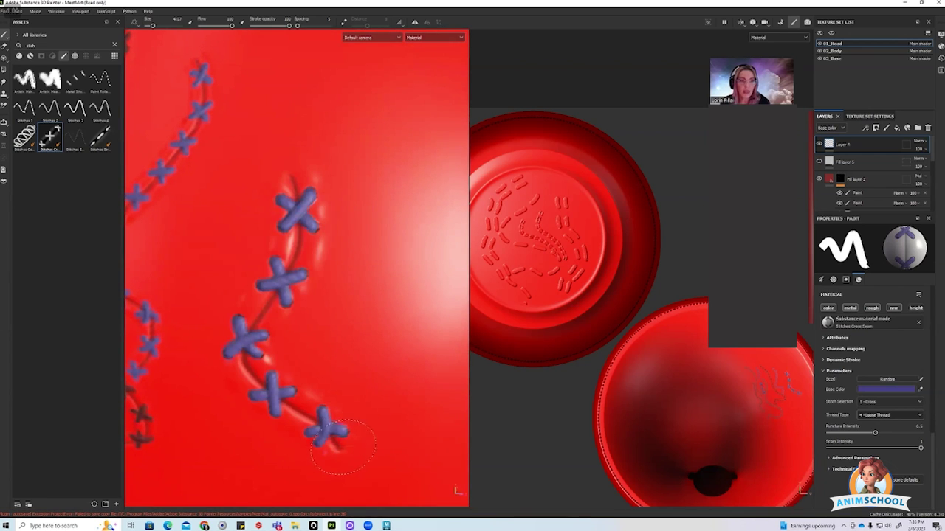
- Set the head texture set's size to 4096 and paint another curved cross-stitch seam beside the last one
click(870, 116)
click(867, 189)
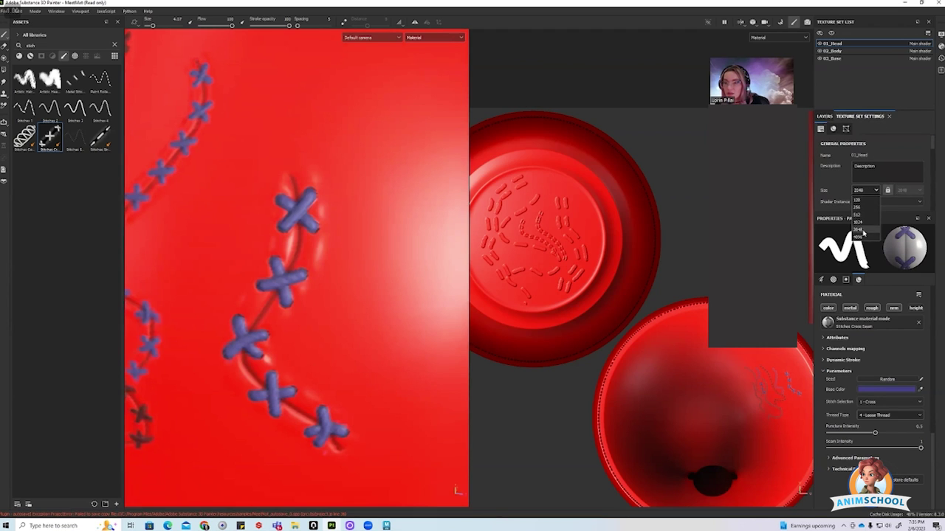
click(862, 231)
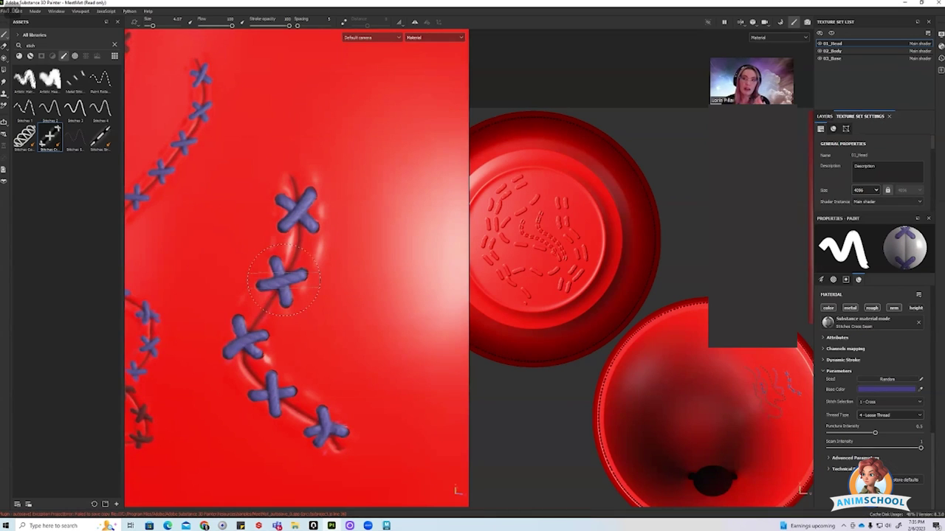
mouse_move(365, 137)
mouse_down()
mouse_move(347, 329)
mouse_move(353, 417)
mouse_up()
- Set the puncture intensity to 0.26 and the seam intensity to 0.58, test the brush with two freehand strokes, and undo each
drag(903, 446, 855, 437)
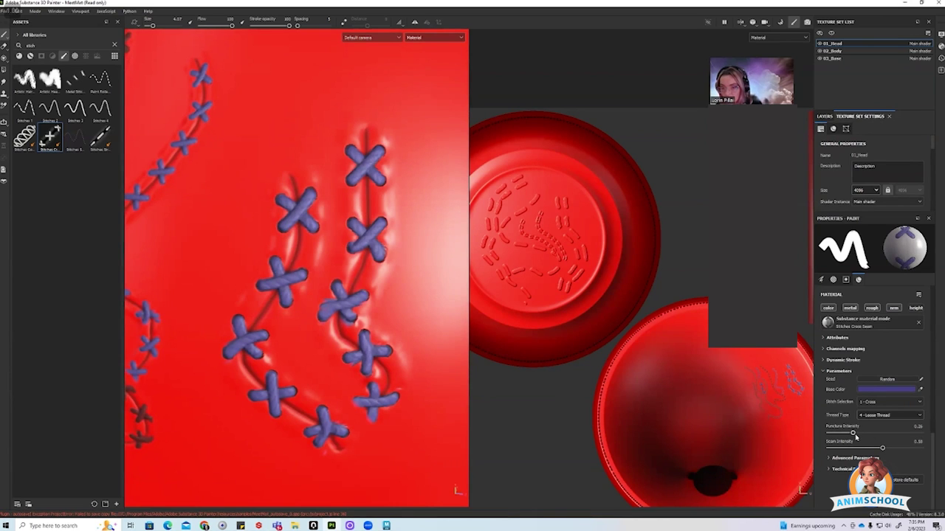
mouse_move(323, 70)
mouse_down()
mouse_move(210, 200)
mouse_move(208, 267)
mouse_move(190, 282)
mouse_up()
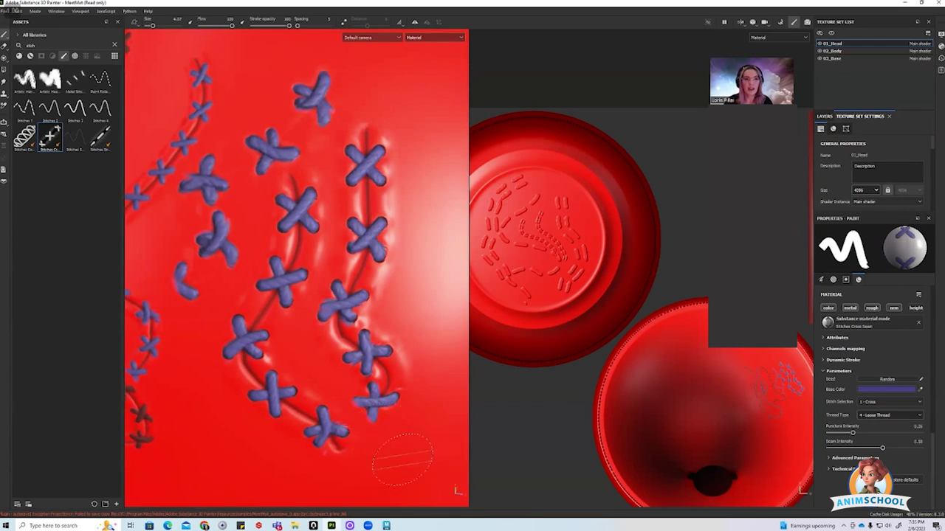
mouse_move(367, 178)
alt+mouse_down()
mouse_move(409, 339)
mouse_move(353, 308)
mouse_move(328, 318)
alt+mouse_up()
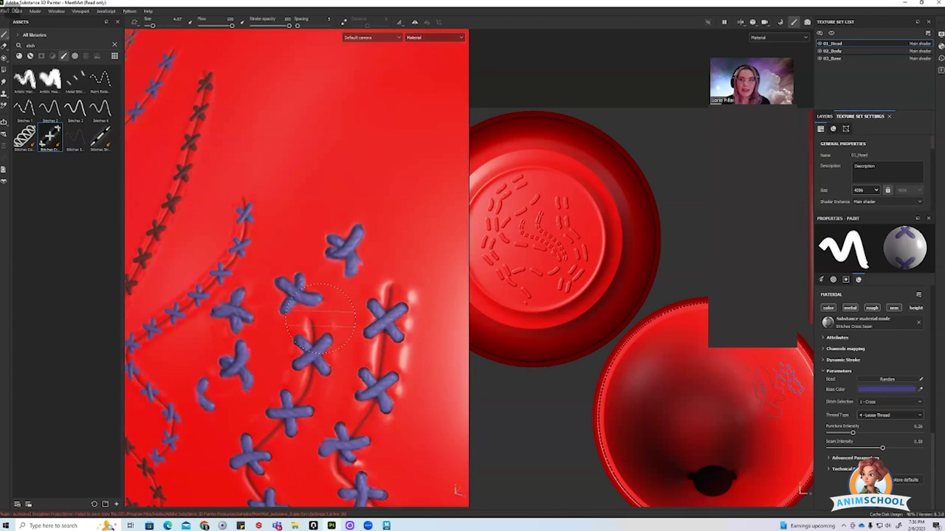
key(ctrl+z)
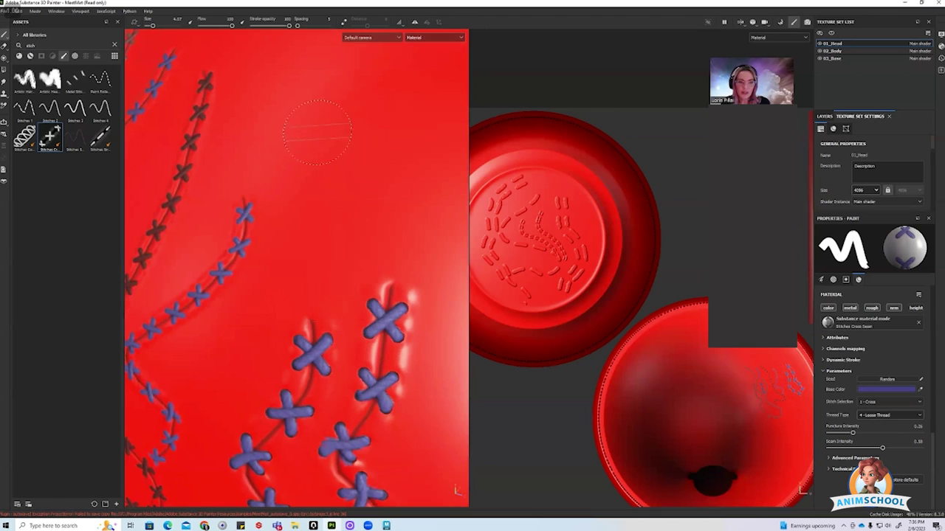
mouse_move(318, 132)
mouse_down()
mouse_move(328, 148)
mouse_move(222, 270)
mouse_move(214, 395)
mouse_up()
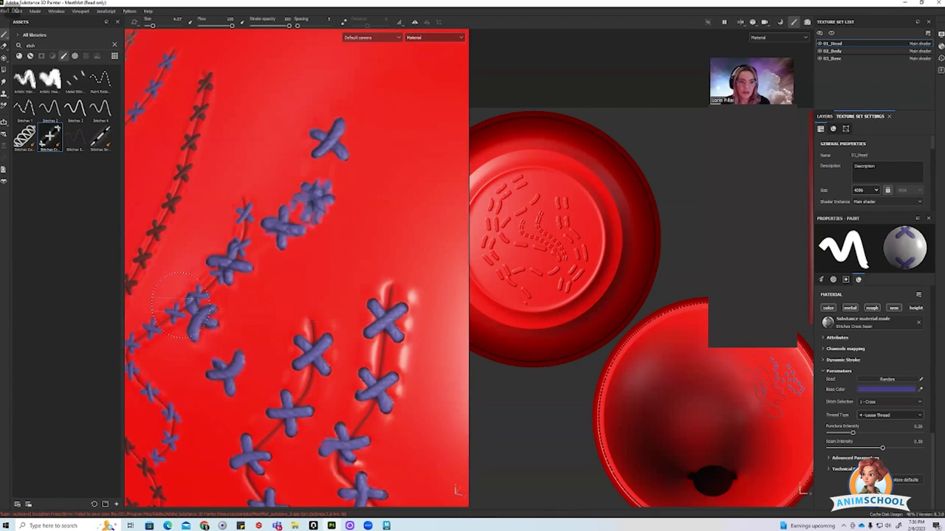
key(ctrl+z)
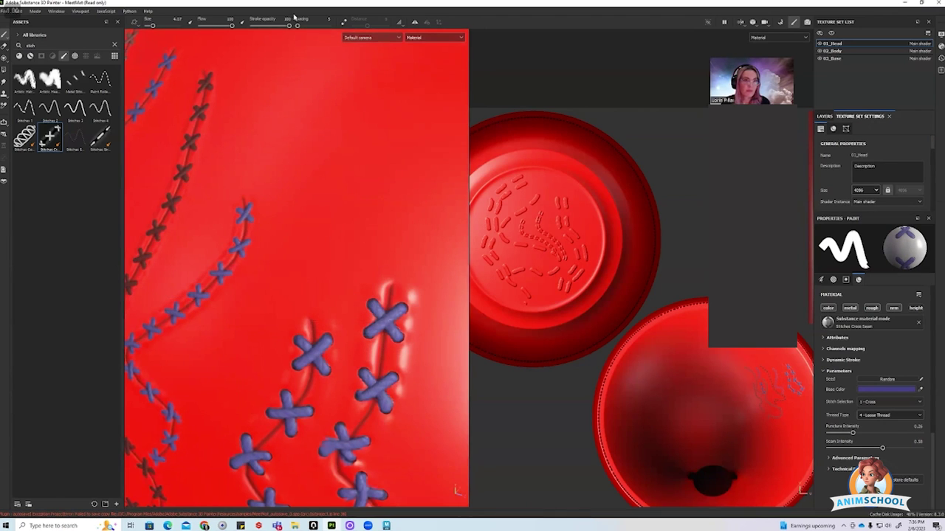
- Paint a smoothed curved line of cross stitches above the larger seams with Lazy Mouse on, and turn Lazy Mouse off
click(343, 22)
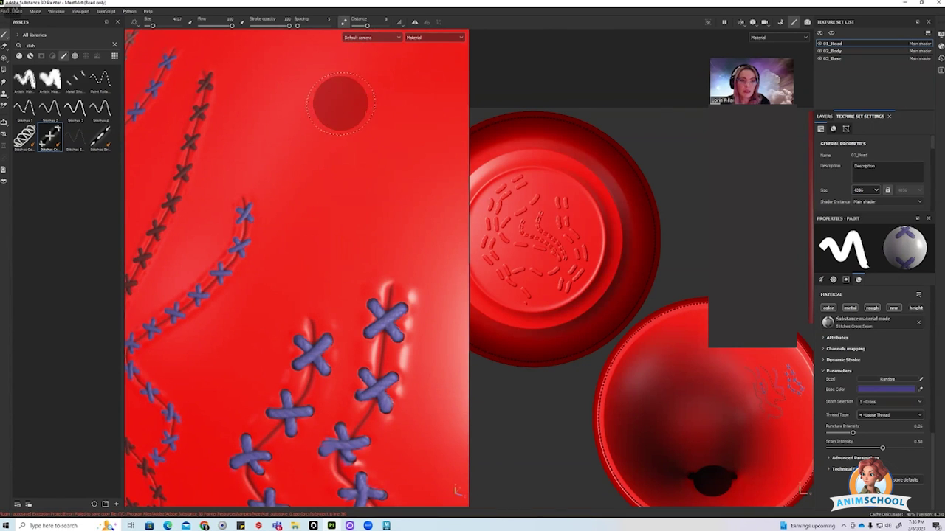
mouse_move(340, 103)
mouse_down()
mouse_move(369, 152)
mouse_move(359, 223)
mouse_move(298, 274)
mouse_move(241, 336)
mouse_move(236, 369)
mouse_move(169, 433)
mouse_up()
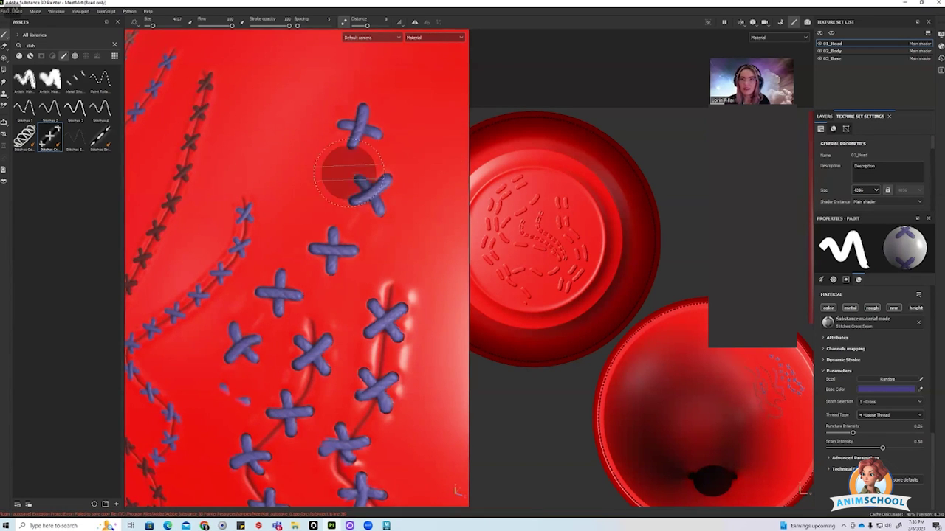
click(344, 21)
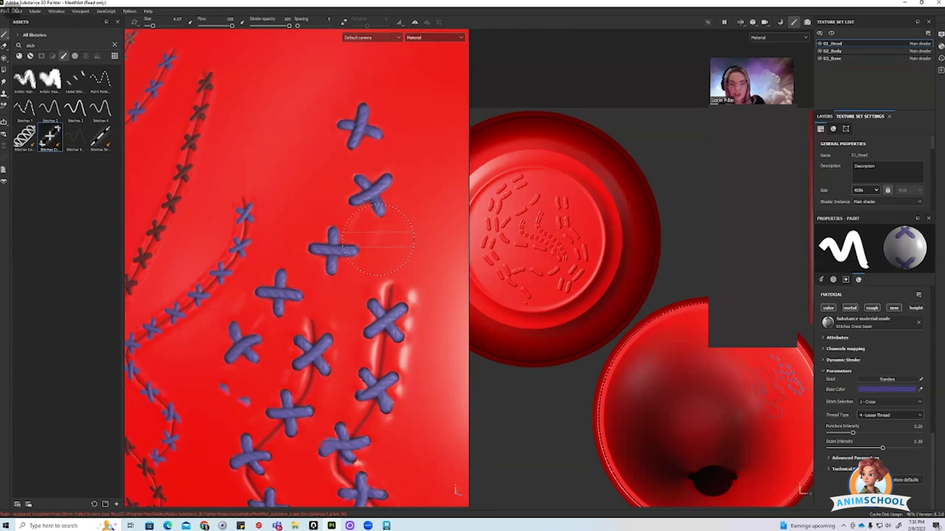
key(f)
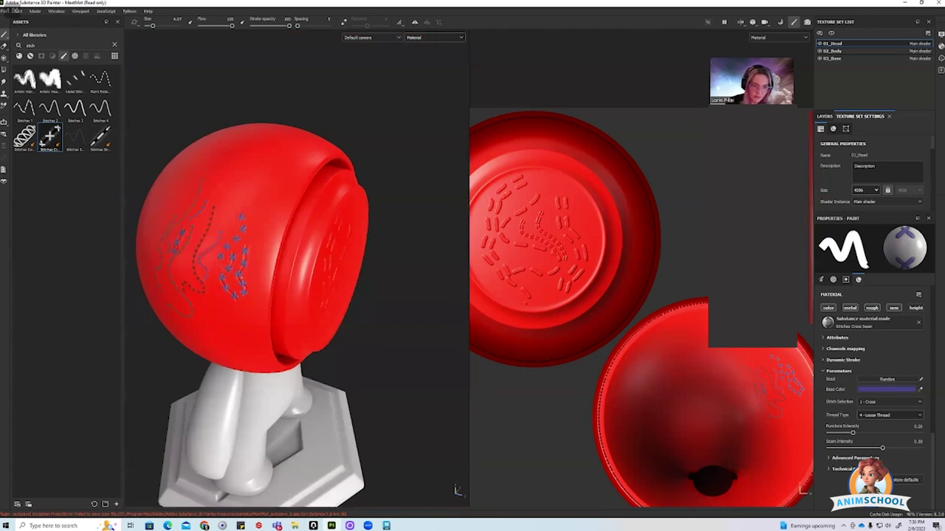
alt+drag(278, 249, 350, 290)
scroll(628, 261, up, 3)
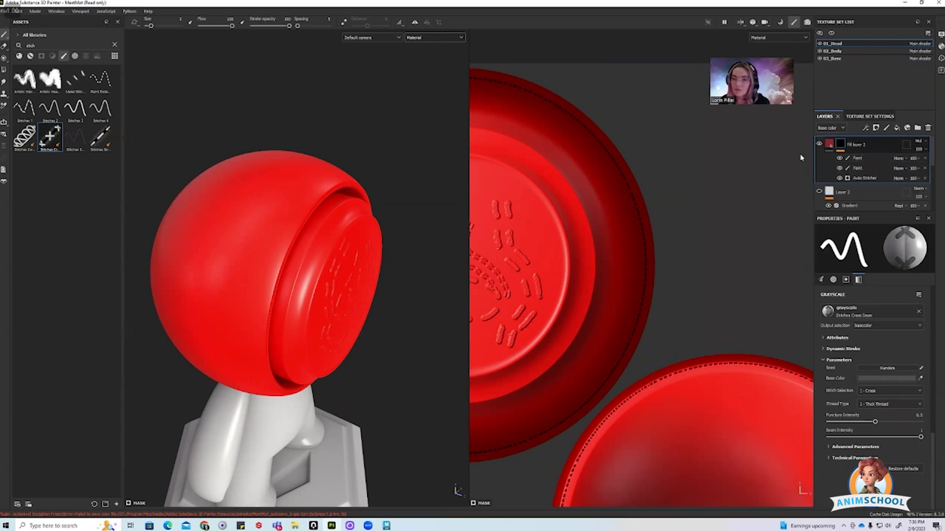
- Search the brush assets for "zipper" and choose the Zipper brush
drag(56, 47, 6, 58)
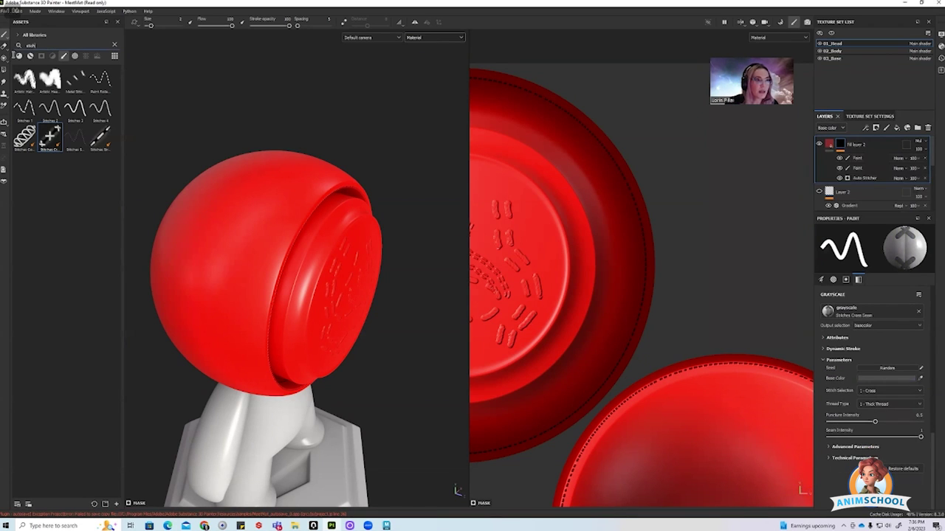
text(zipper)
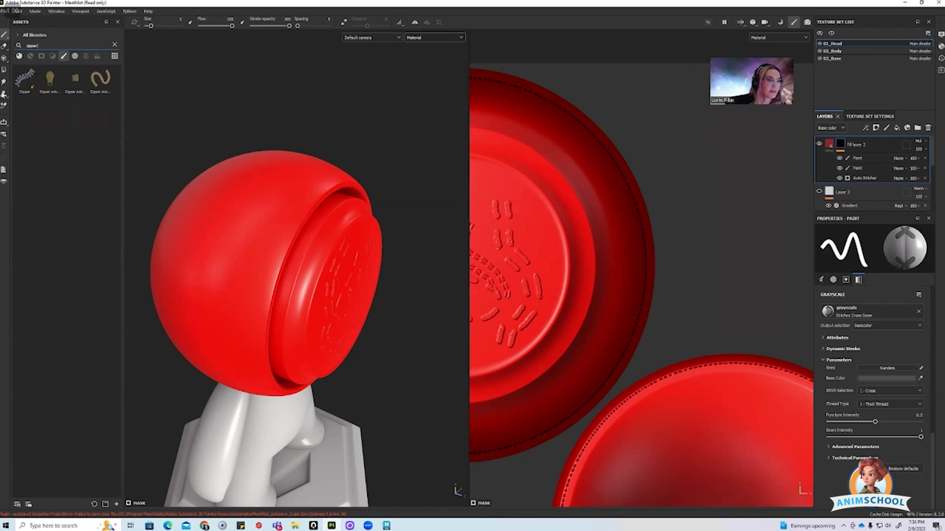
click(24, 79)
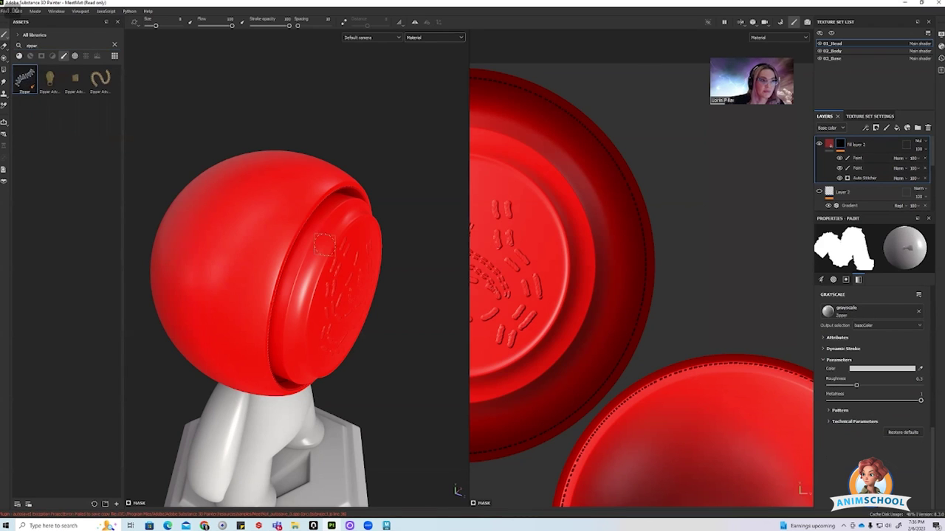
- Add a paint layer above the masked fill layer and paint a long S-shaped zipper down the head beside the blue cross stitches
alt+drag(331, 253, 261, 274)
alt+right_drag(261, 274, 590, 432)
alt+drag(221, 258, 280, 354)
alt+drag(297, 315, 352, 293)
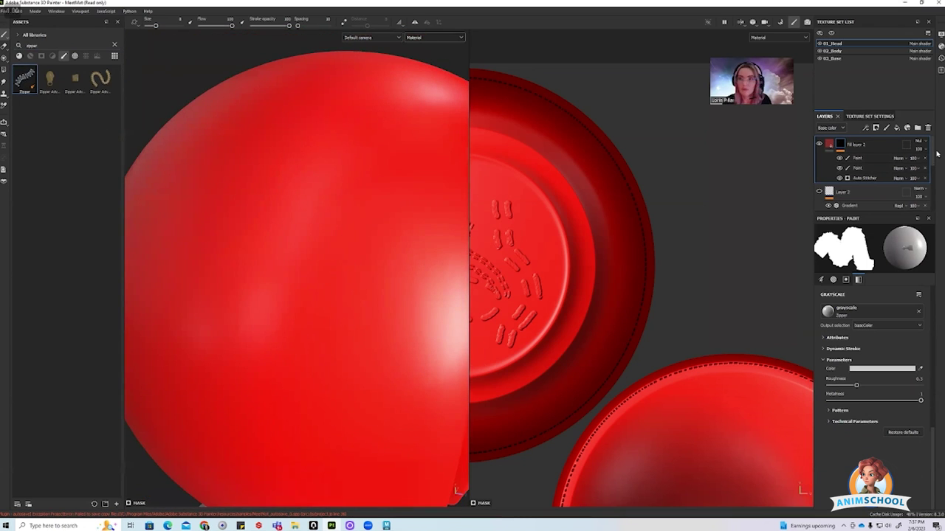
click(886, 127)
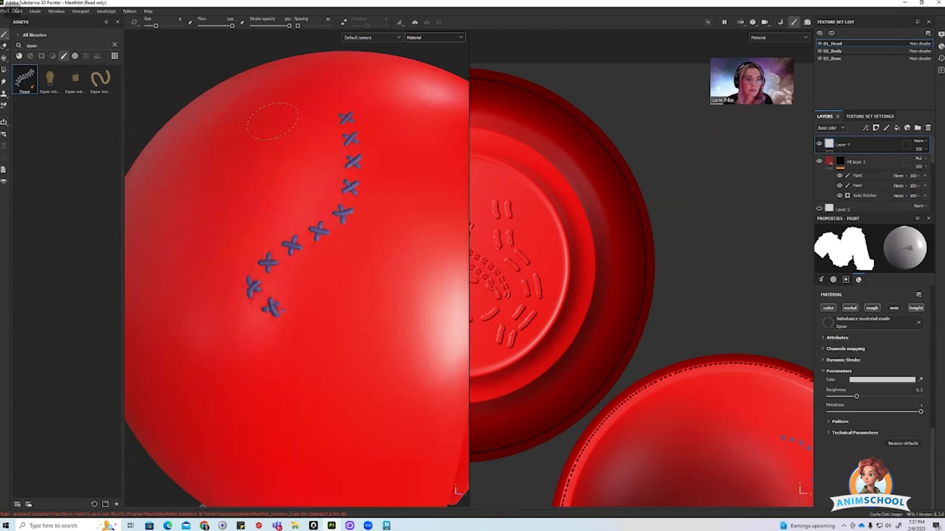
mouse_move(273, 120)
mouse_down()
mouse_move(200, 247)
mouse_move(336, 353)
mouse_move(258, 418)
mouse_up()
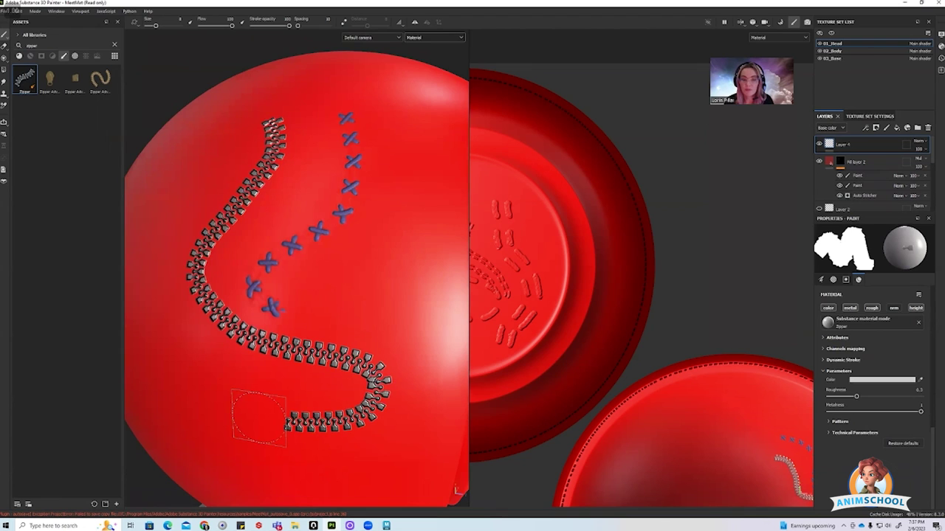
scroll(267, 208, down, 1)
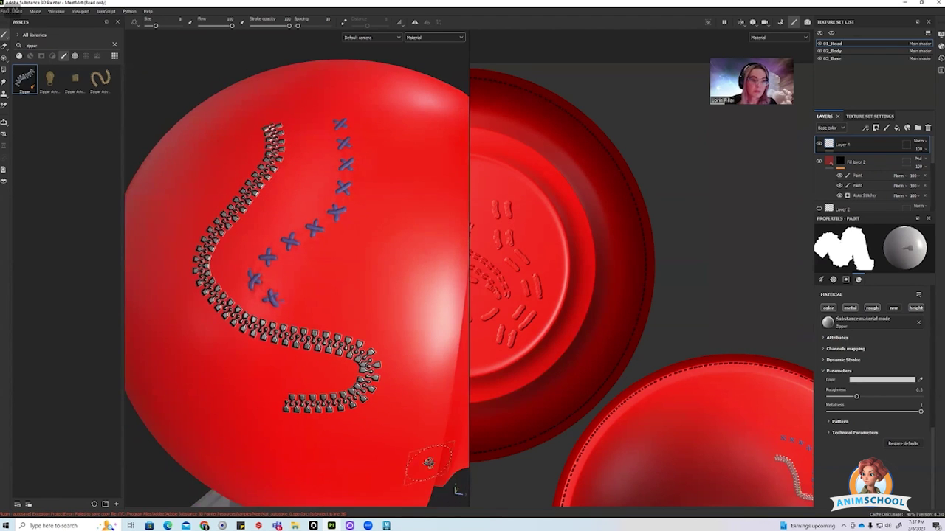